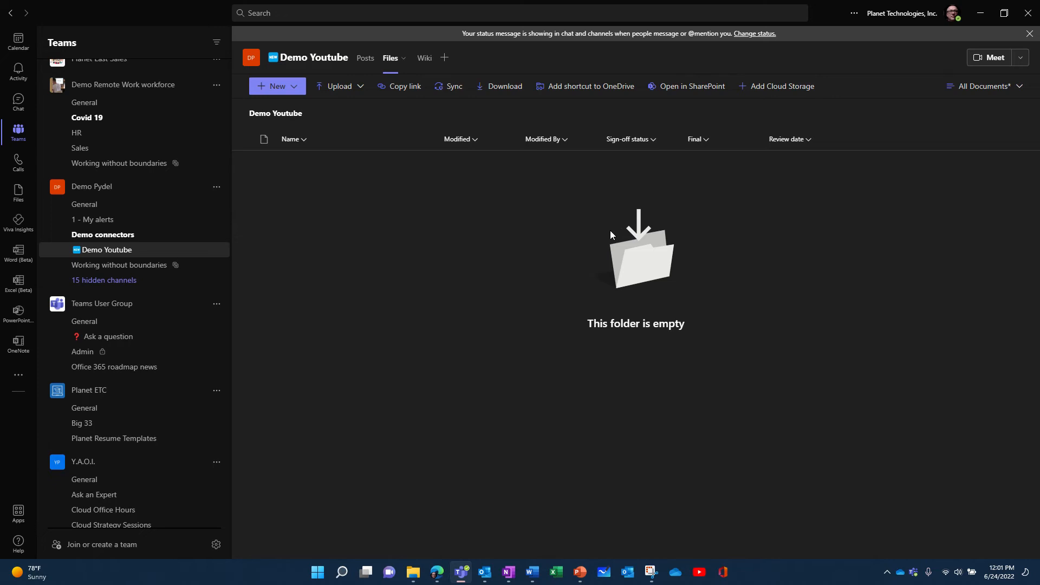
Open the Demo Youtube channel's file folder in SharePoint in the browser.
{"action": "left_click", "coordinate": [365, 58]}
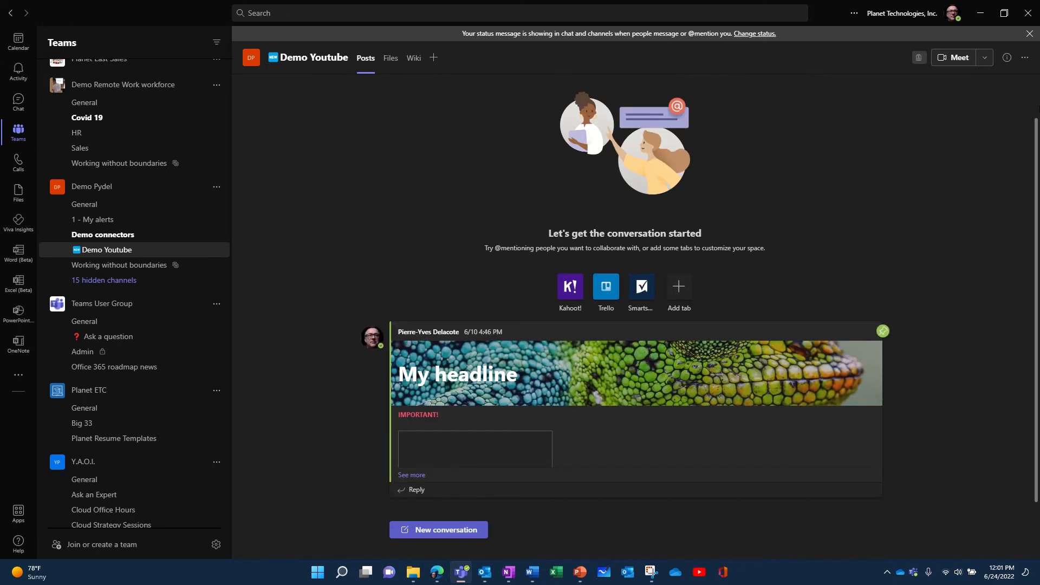
{"action": "left_click", "coordinate": [1024, 58]}
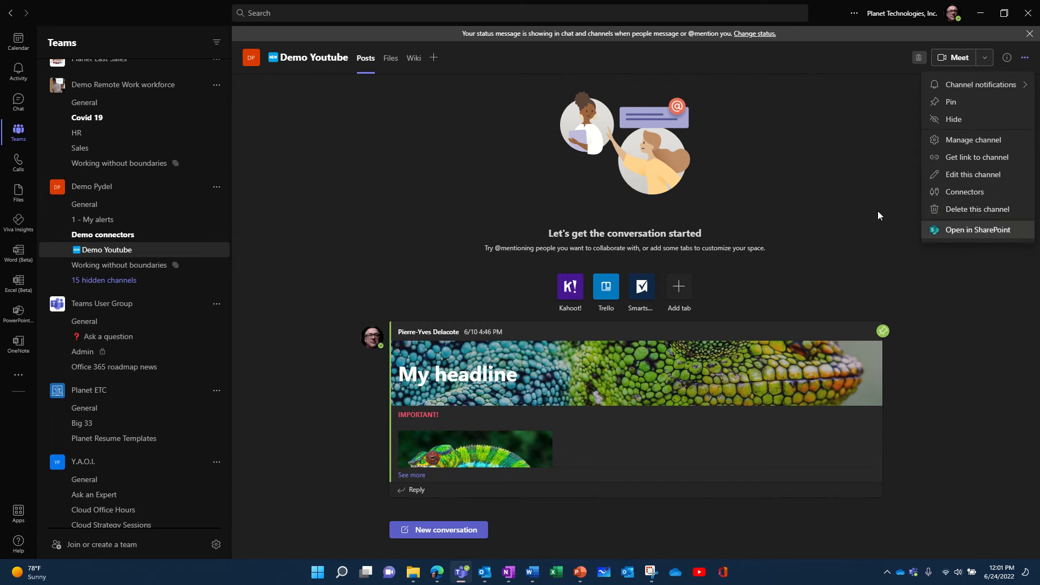
{"action": "left_click", "coordinate": [390, 58]}
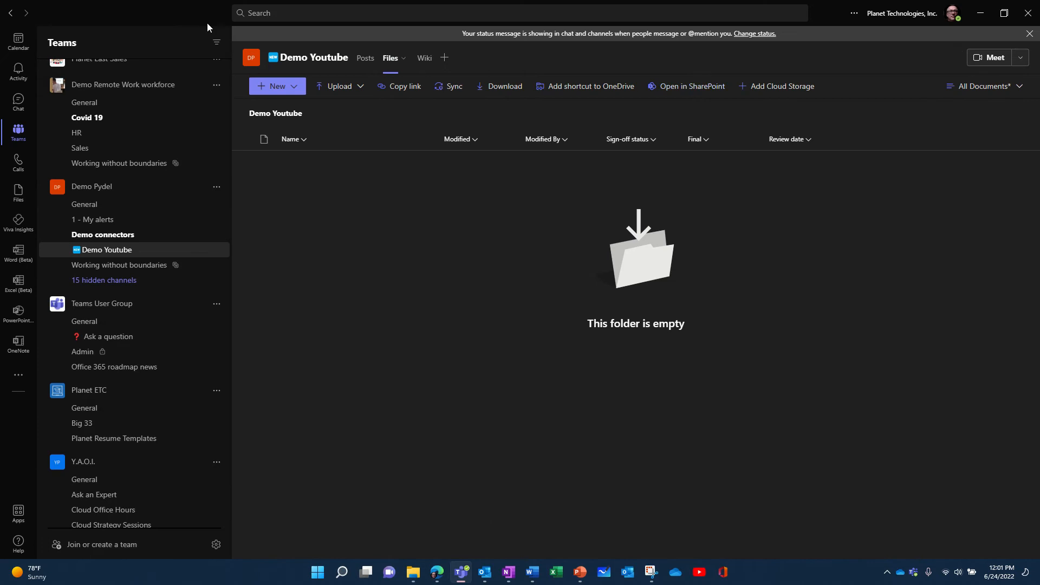
{"action": "left_click", "coordinate": [694, 90]}
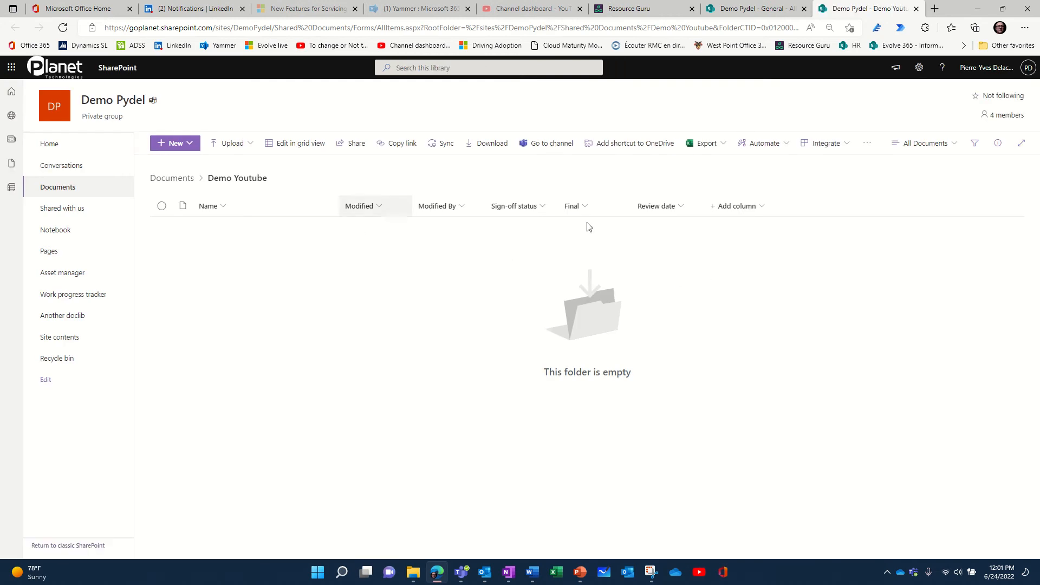
Start a new lookup column named Cheese that uses the French cheeses list as its source.
{"action": "left_click", "coordinate": [729, 208]}
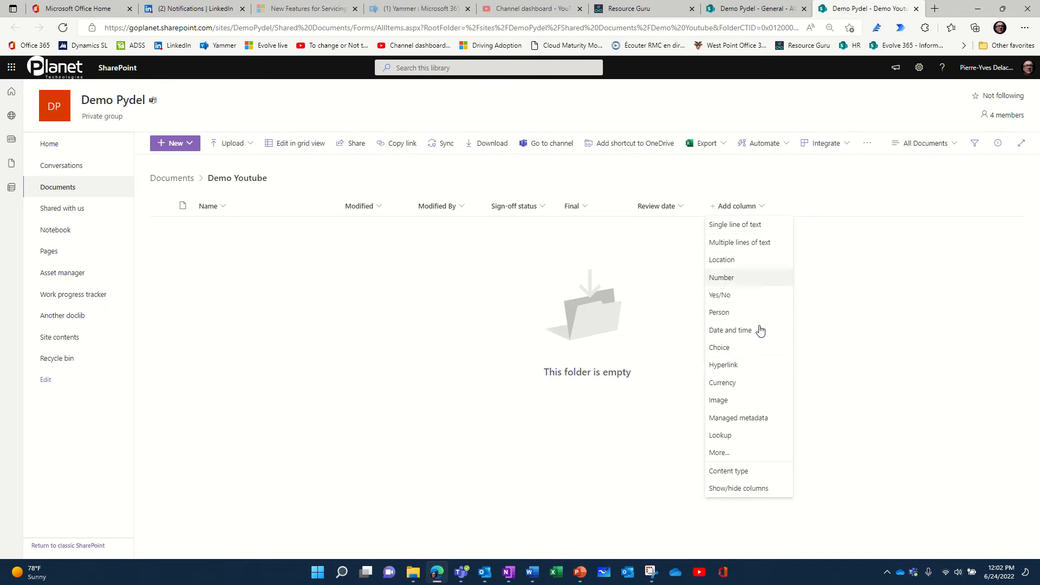
{"action": "left_click", "coordinate": [743, 436]}
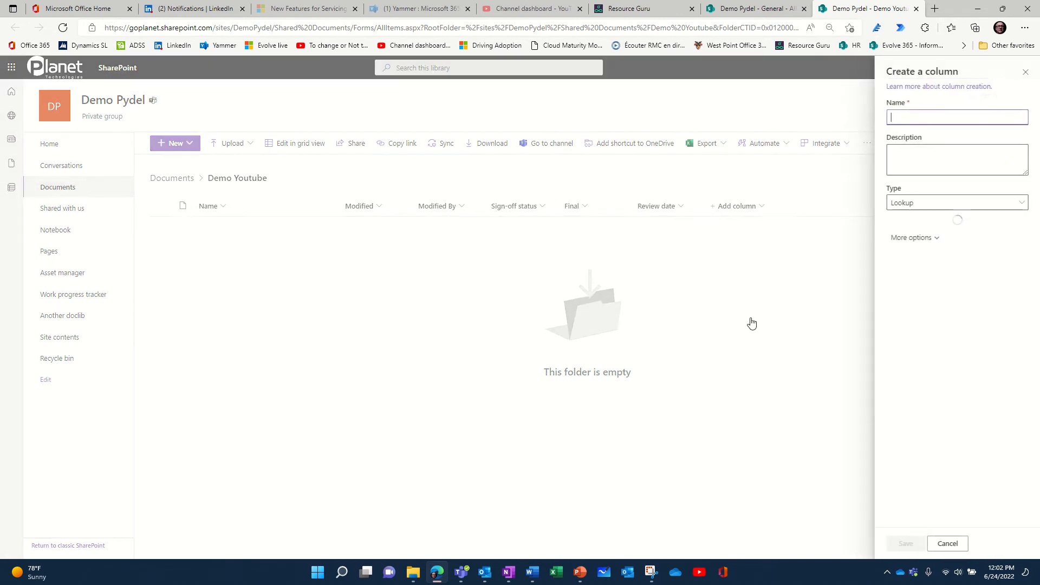
{"action": "left_click", "coordinate": [926, 120]}
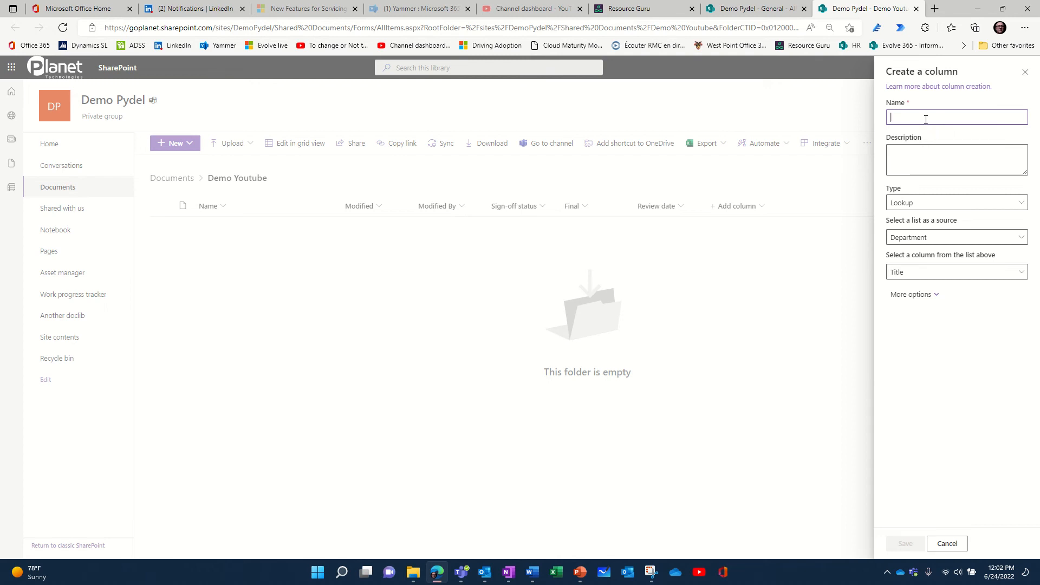
{"action": "type", "text": "Chees"}
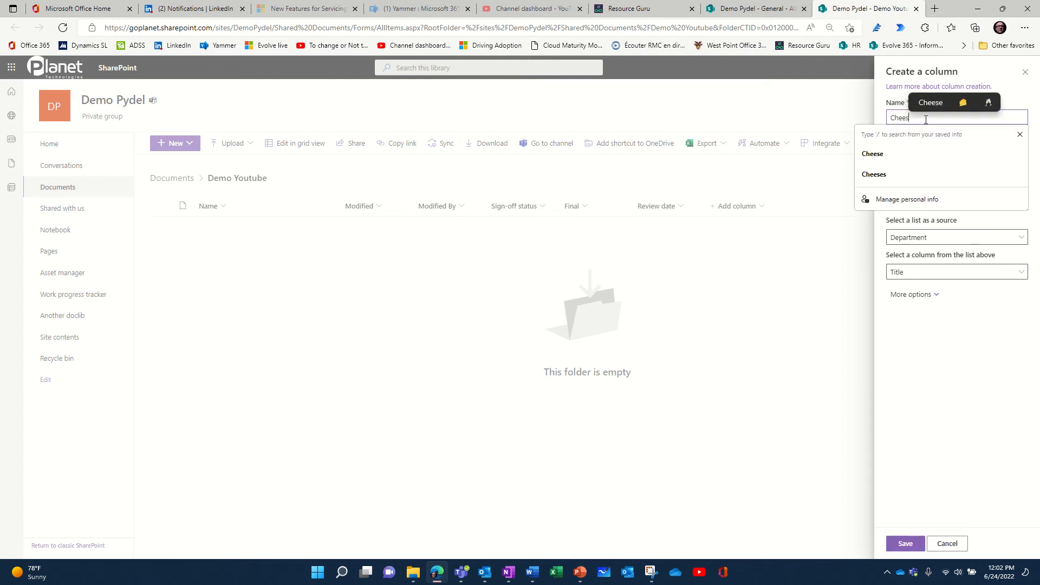
{"action": "type", "text": "e"}
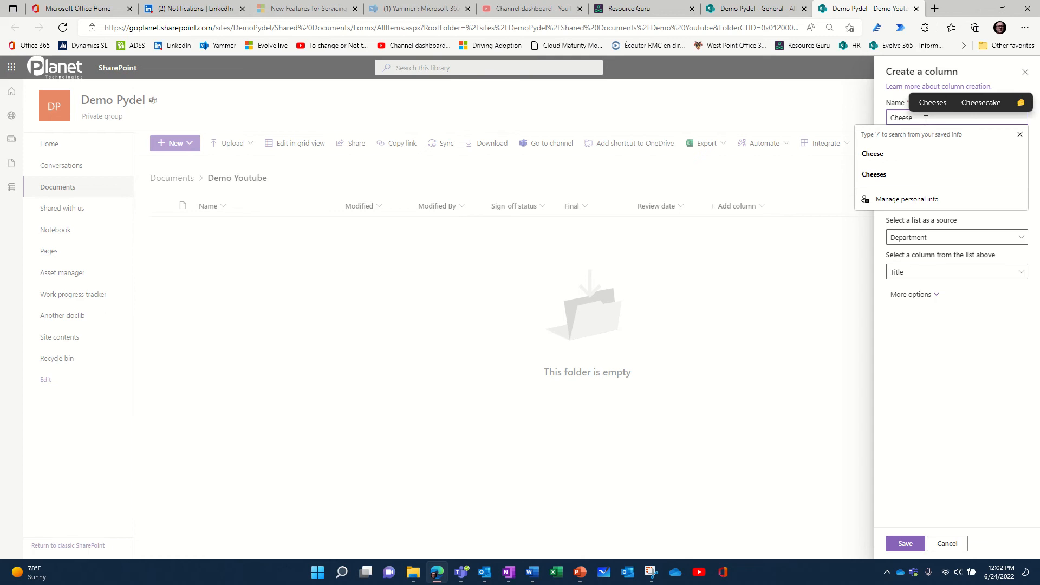
{"action": "left_click", "coordinate": [978, 224]}
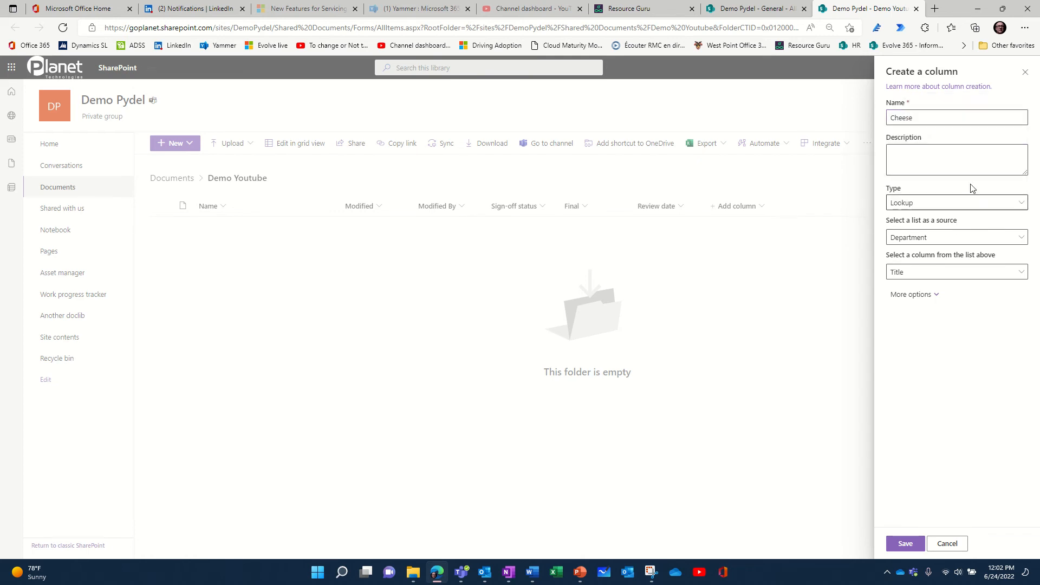
{"action": "left_click", "coordinate": [953, 241]}
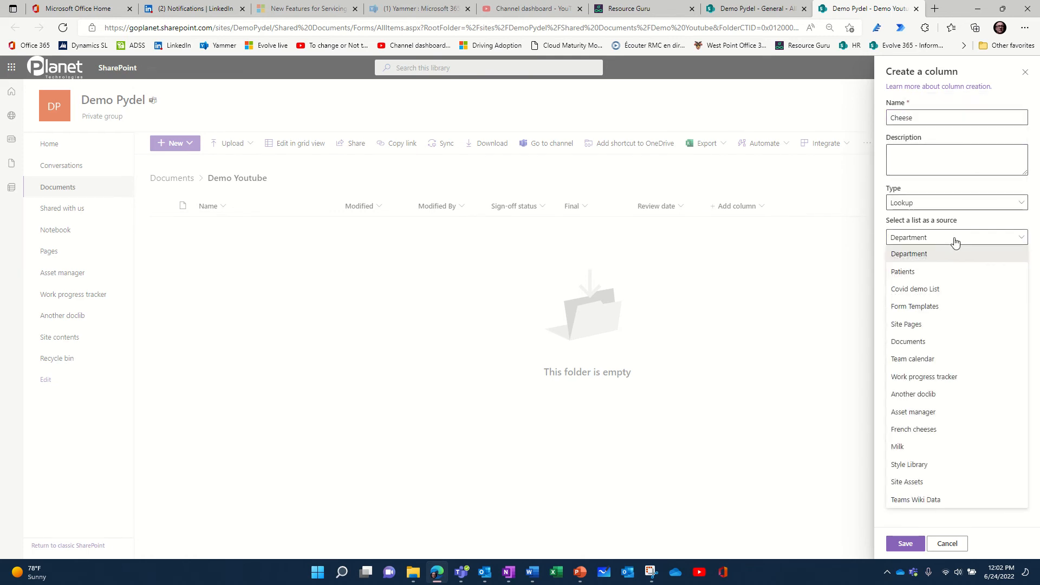
{"action": "left_click", "coordinate": [921, 429]}
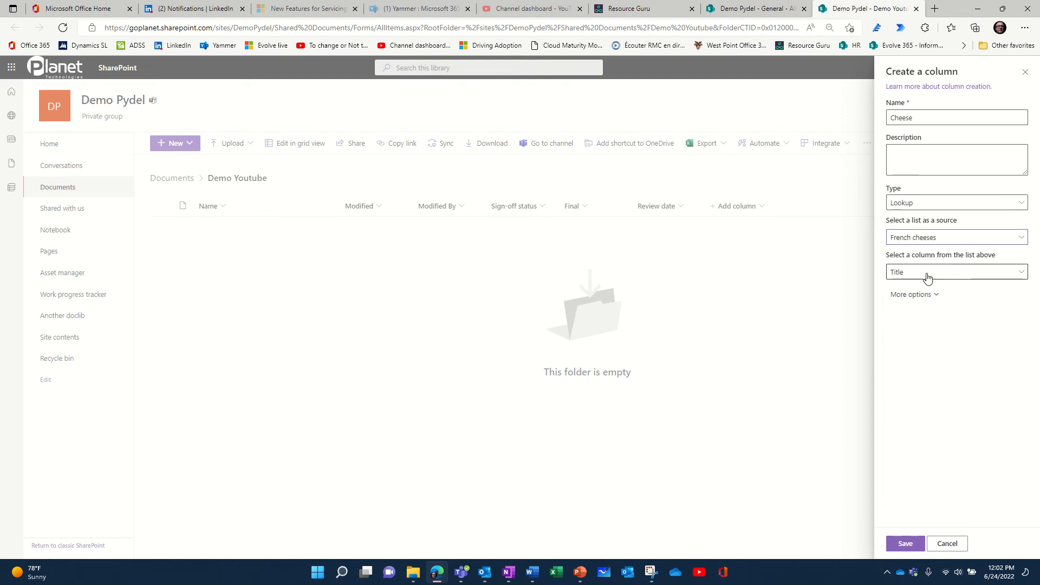
Include Department: Country/Region and Department: Name as additional source columns and save the Cheese lookup column.
{"action": "left_click", "coordinate": [933, 296]}
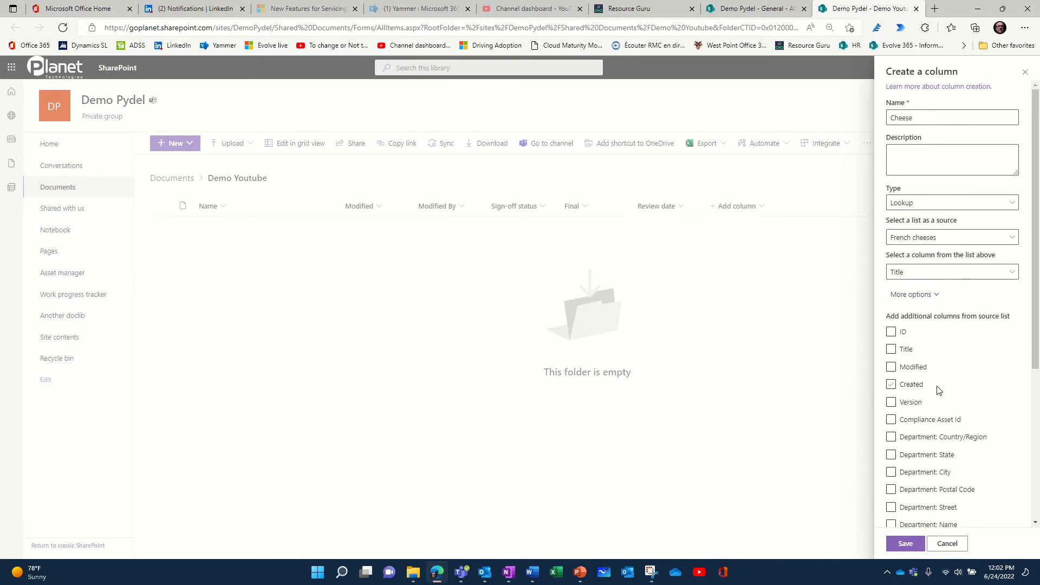
{"action": "scroll", "coordinate": [939, 389], "scroll_direction": "down", "scroll_amount": 3}
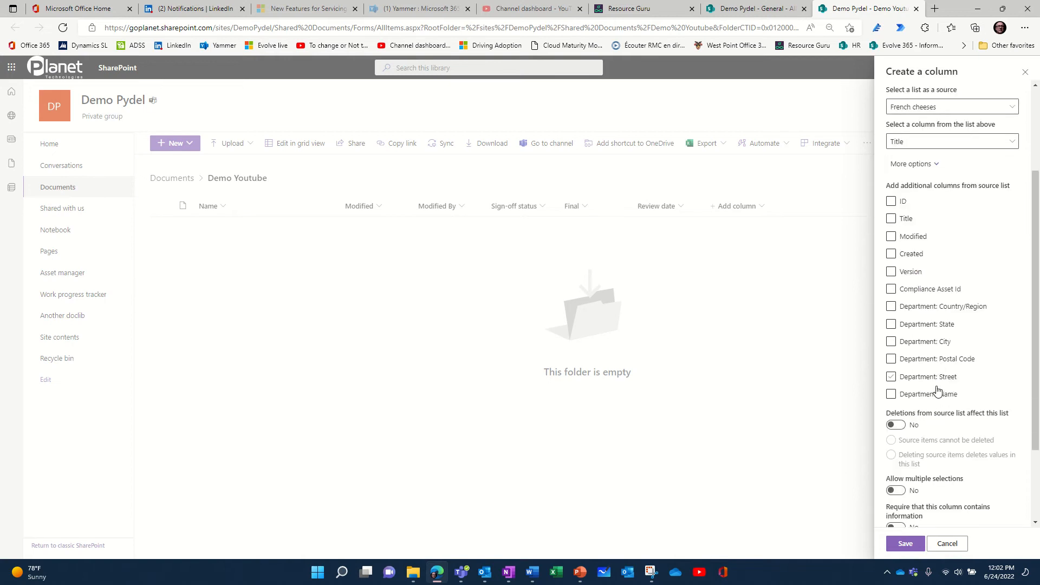
{"action": "left_click", "coordinate": [891, 304]}
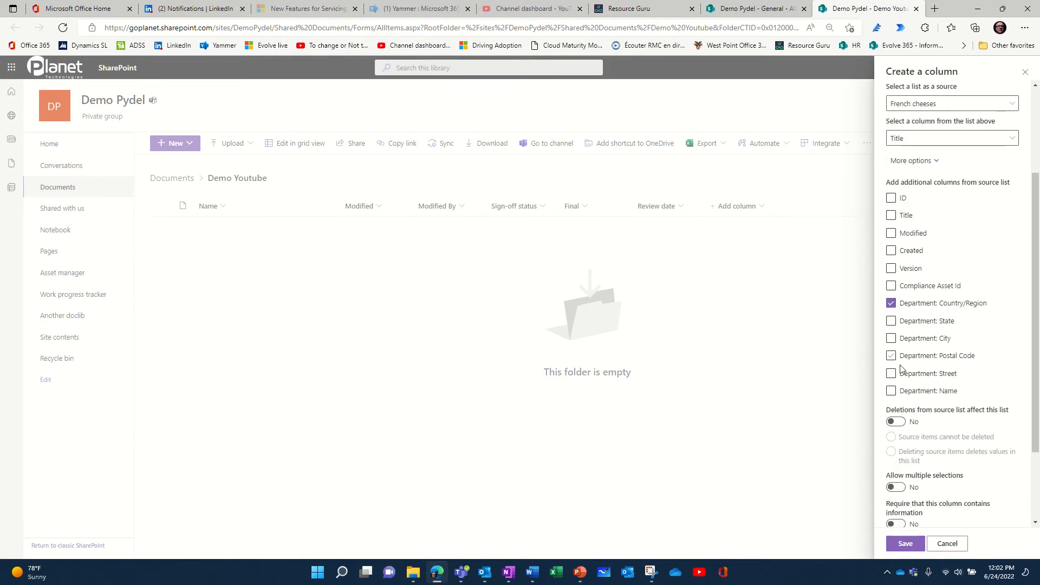
{"action": "left_click", "coordinate": [891, 391]}
{"action": "scroll", "coordinate": [980, 329], "scroll_direction": "up", "scroll_amount": 3}
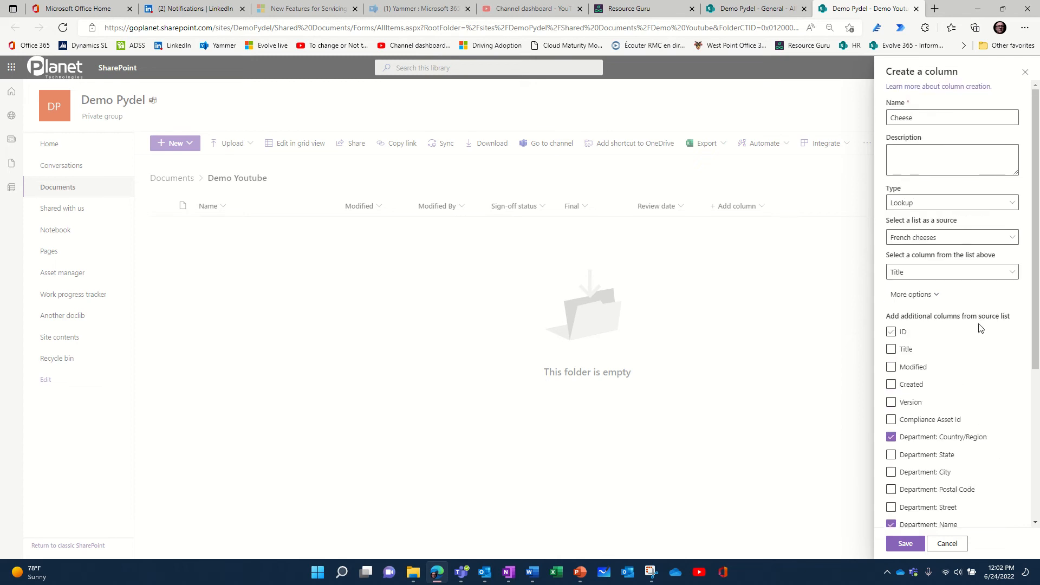
{"action": "scroll", "coordinate": [981, 329], "scroll_direction": "down", "scroll_amount": 4}
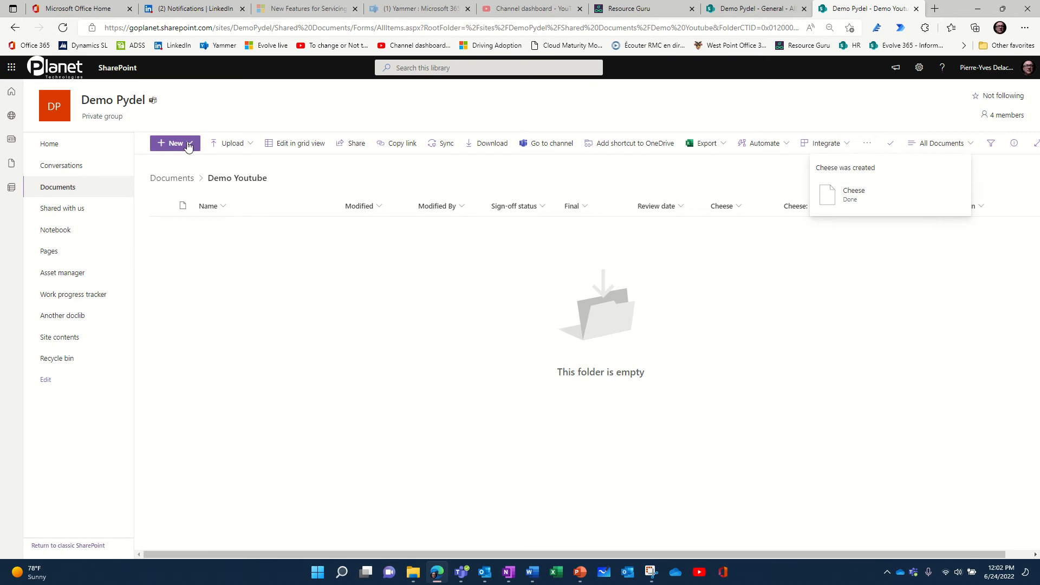
Create a Word document in the folder and write "Let's talk about cheese:" with "Department:" on the line below.
{"action": "left_click", "coordinate": [188, 144]}
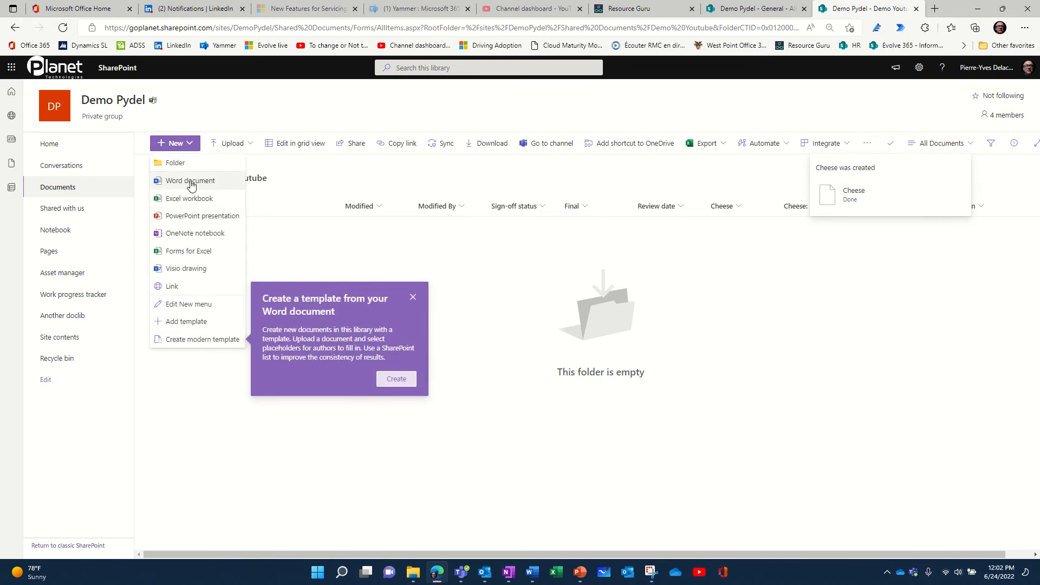
{"action": "left_click", "coordinate": [191, 181]}
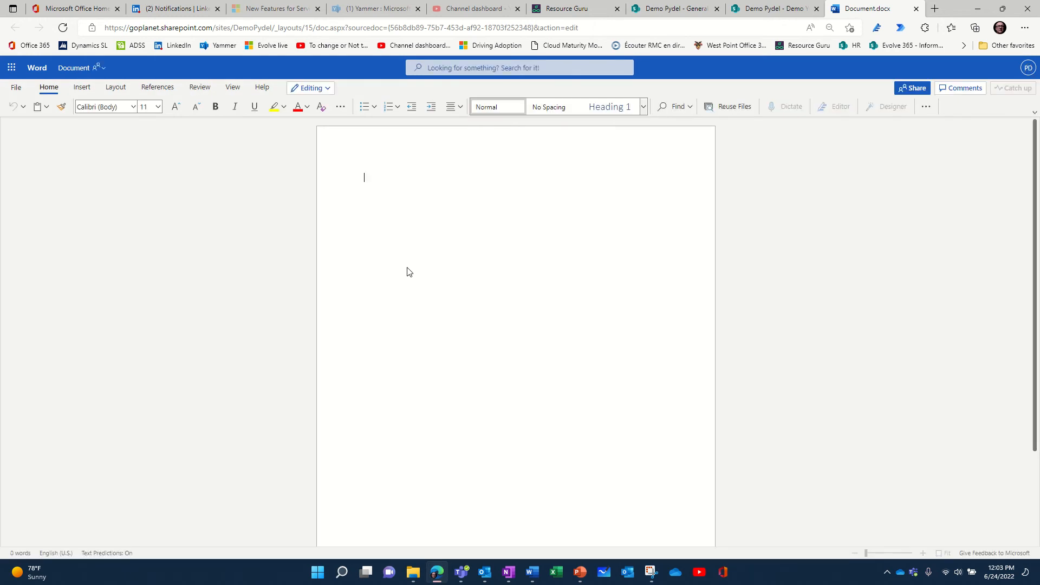
{"action": "type", "text": "Let"}
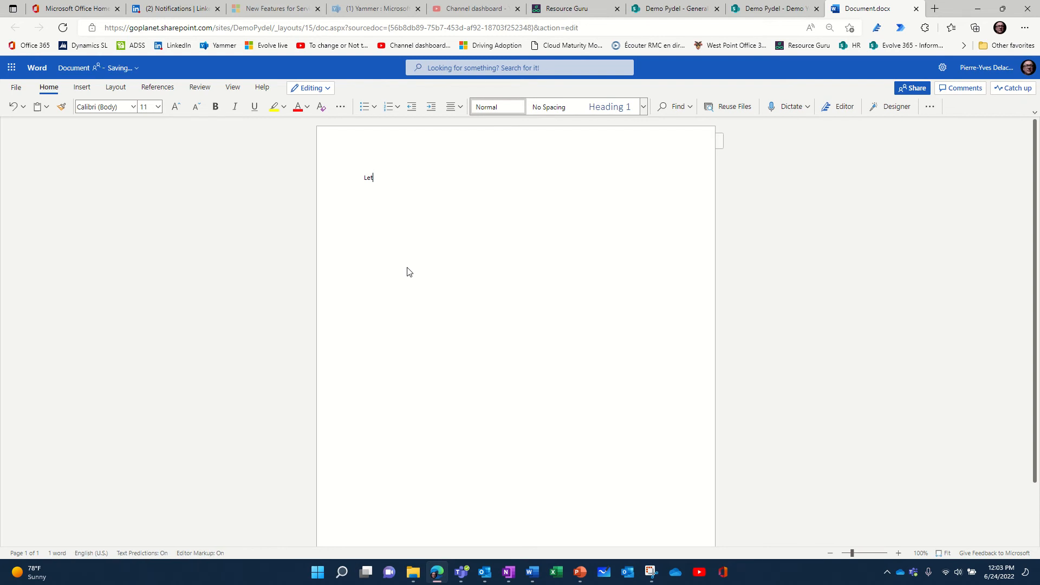
{"action": "type", "text": "t's talk a"}
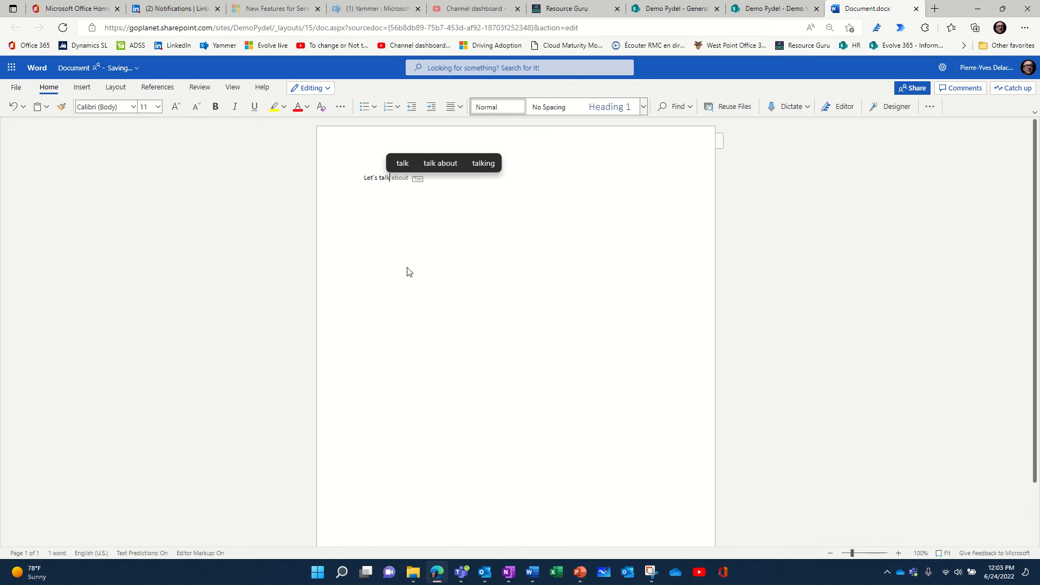
{"action": "type", "text": "bout "}
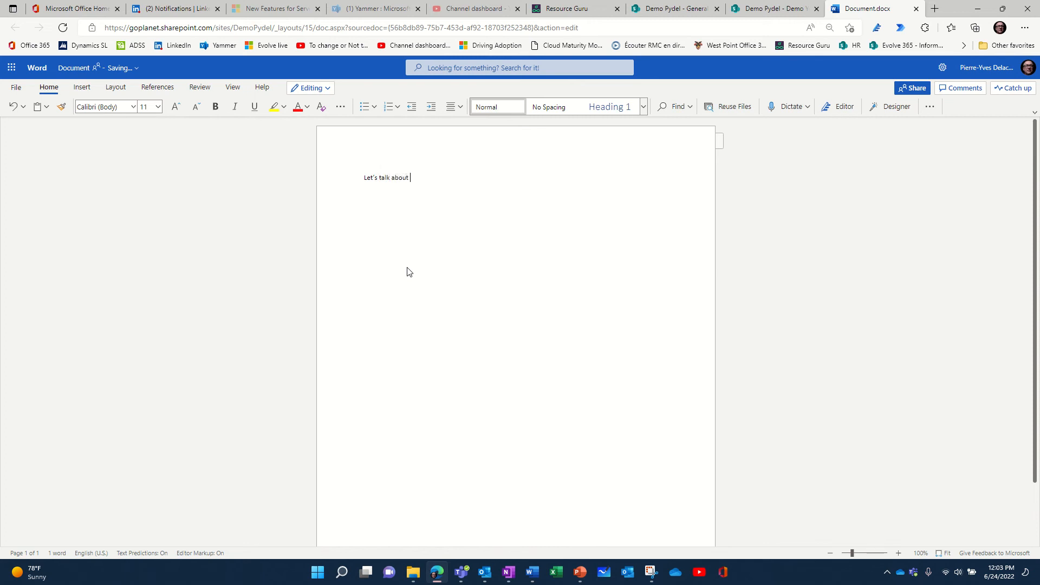
{"action": "type", "text": "cheese:"}
{"action": "key", "text": "Return"}
{"action": "type", "text": "Department"}
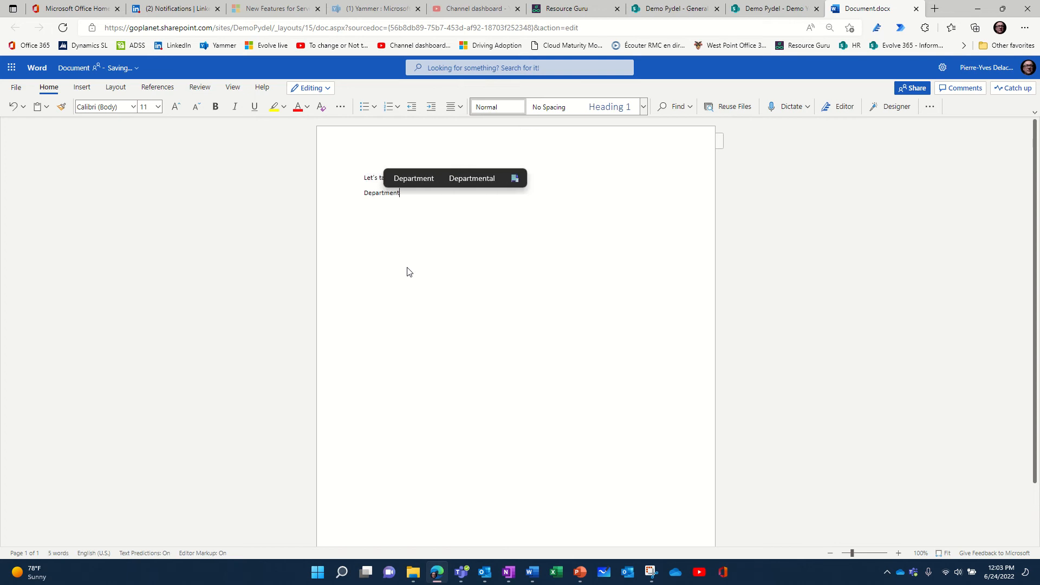
{"action": "type", "text": ":"}
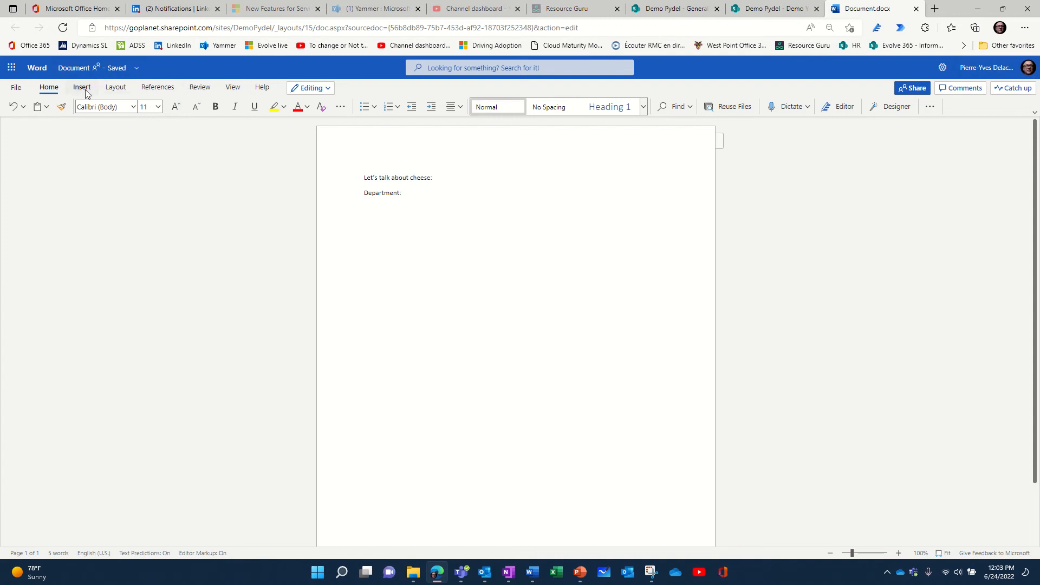
Return to the Demo Youtube folder and set Document.docx's Cheese value to Brie in grid view, leaving that view when done.
{"action": "left_click", "coordinate": [82, 67]}
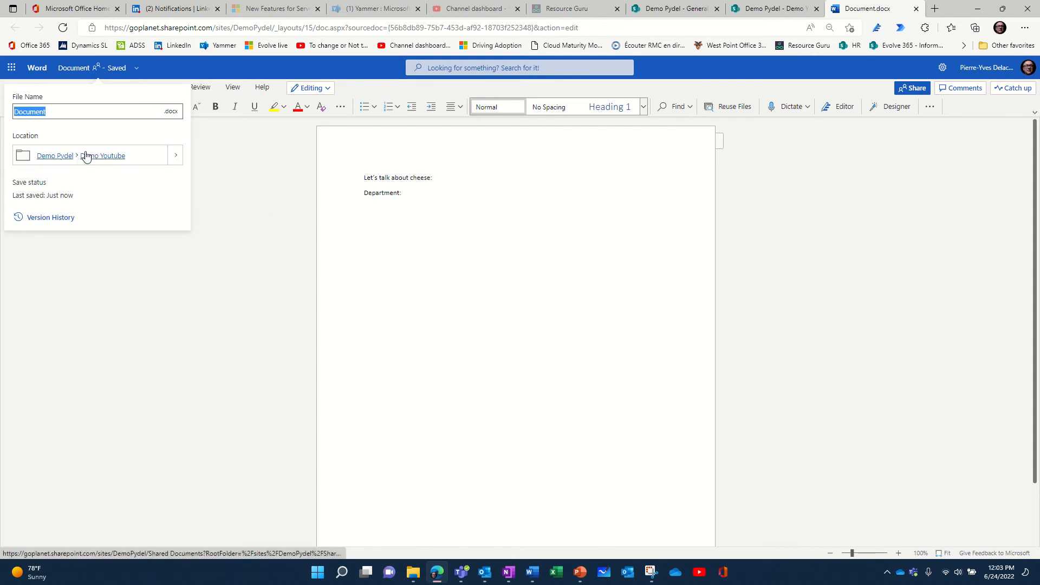
{"action": "left_click", "coordinate": [107, 157]}
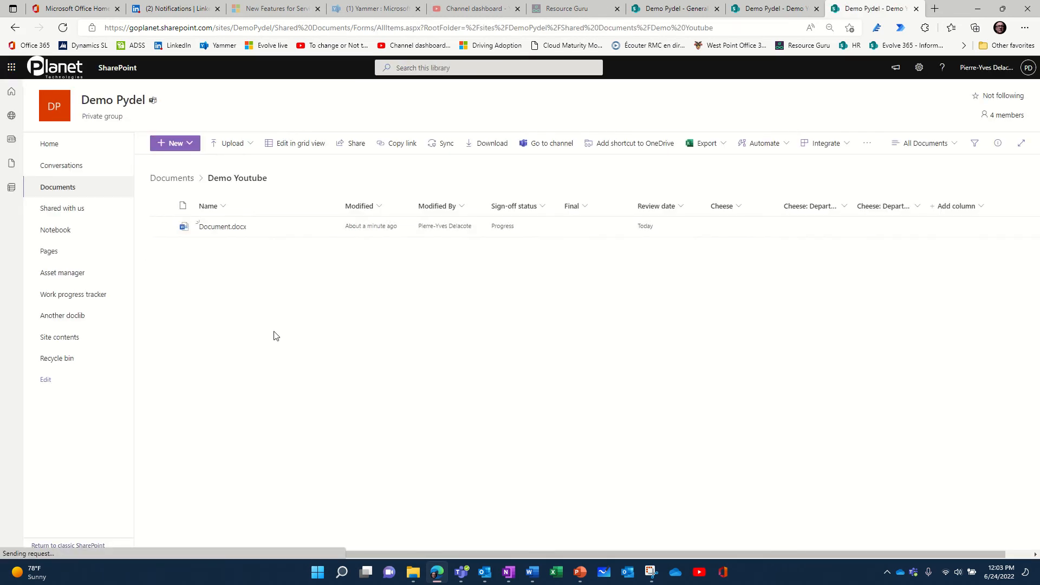
{"action": "left_click", "coordinate": [739, 208]}
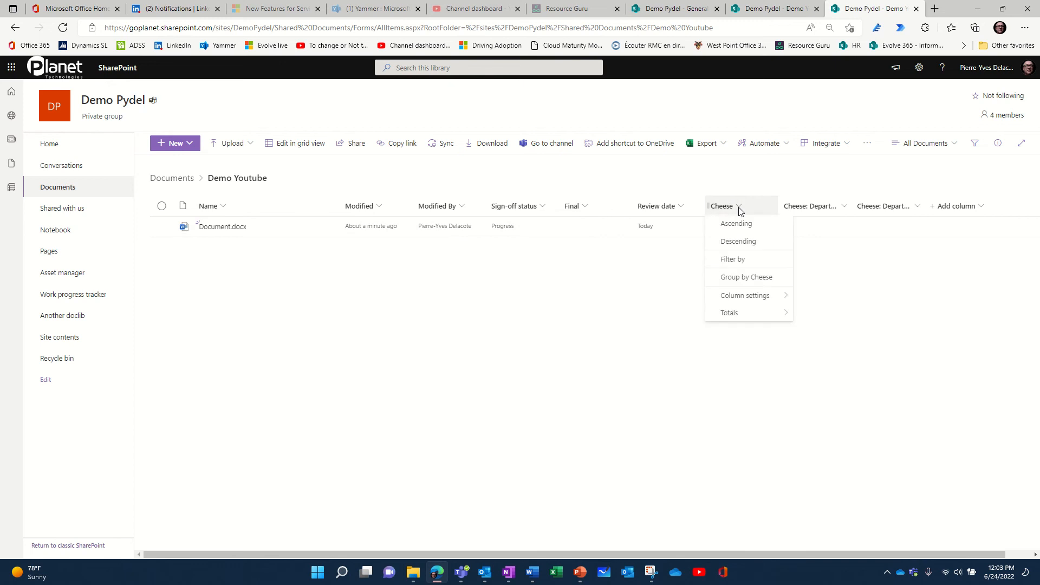
{"action": "left_click", "coordinate": [288, 142]}
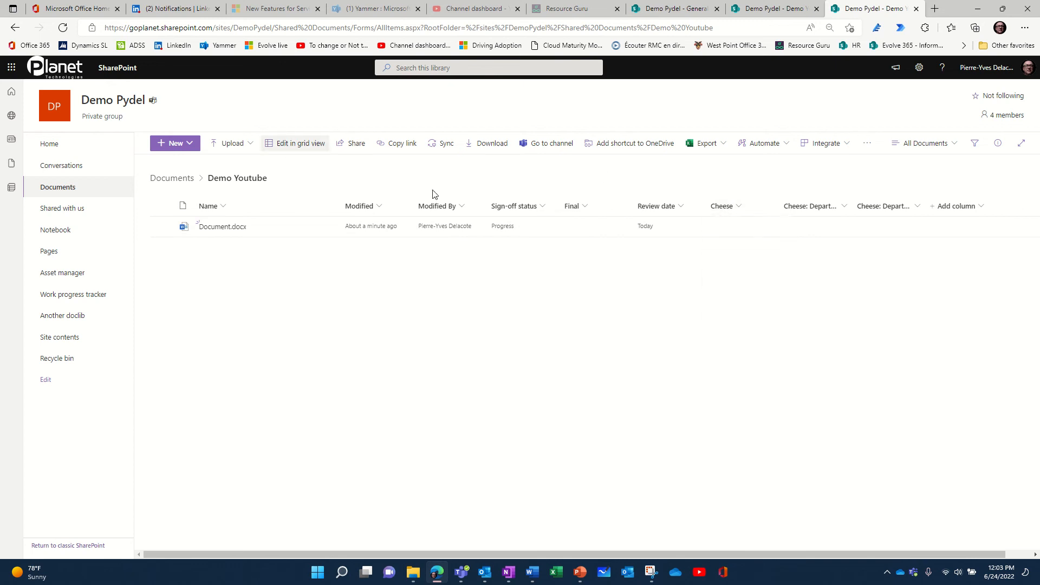
{"action": "left_click", "coordinate": [641, 236]}
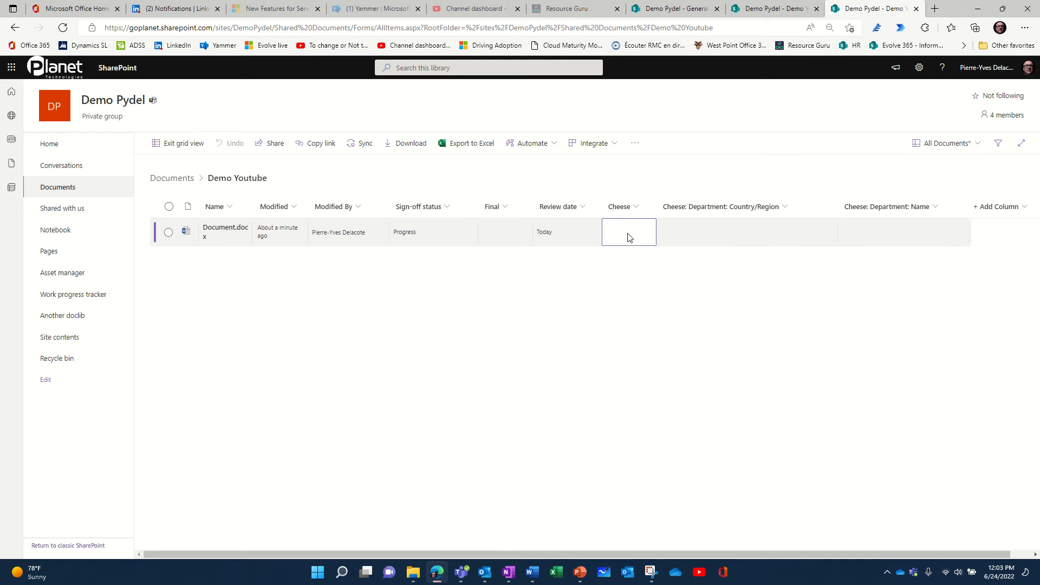
{"action": "left_click", "coordinate": [630, 240]}
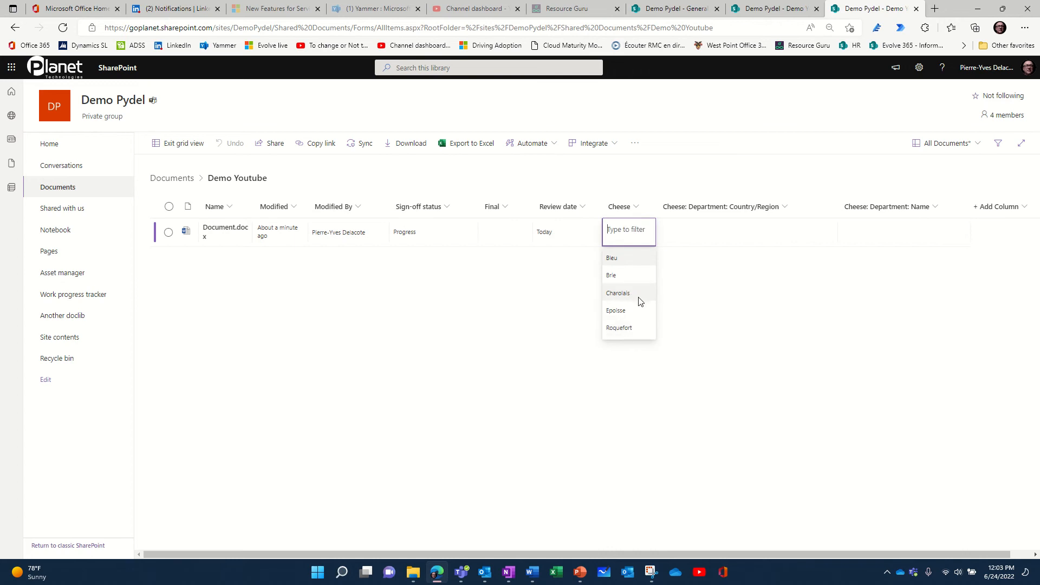
{"action": "left_click", "coordinate": [636, 276]}
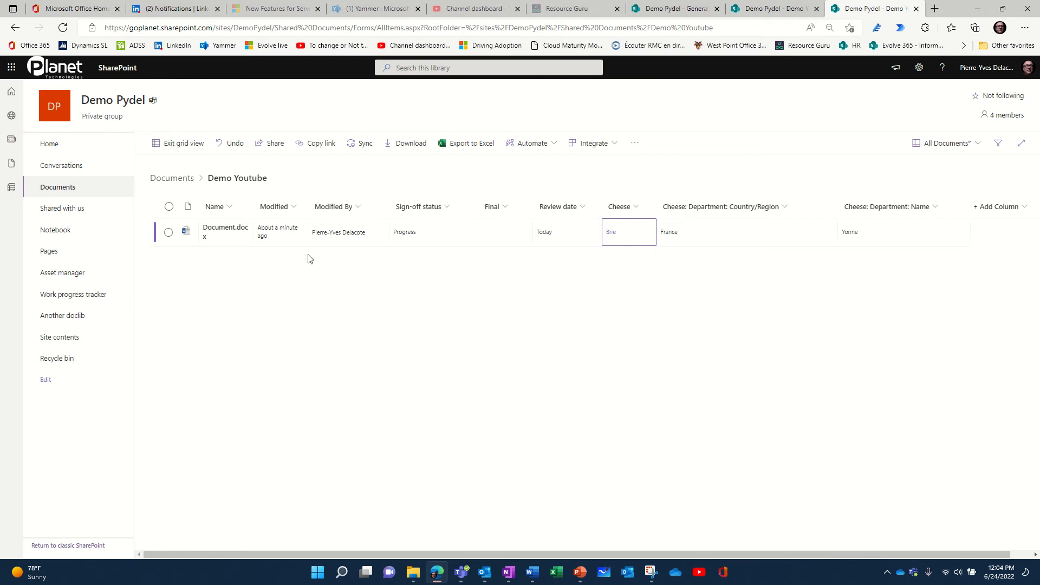
{"action": "left_click", "coordinate": [185, 144]}
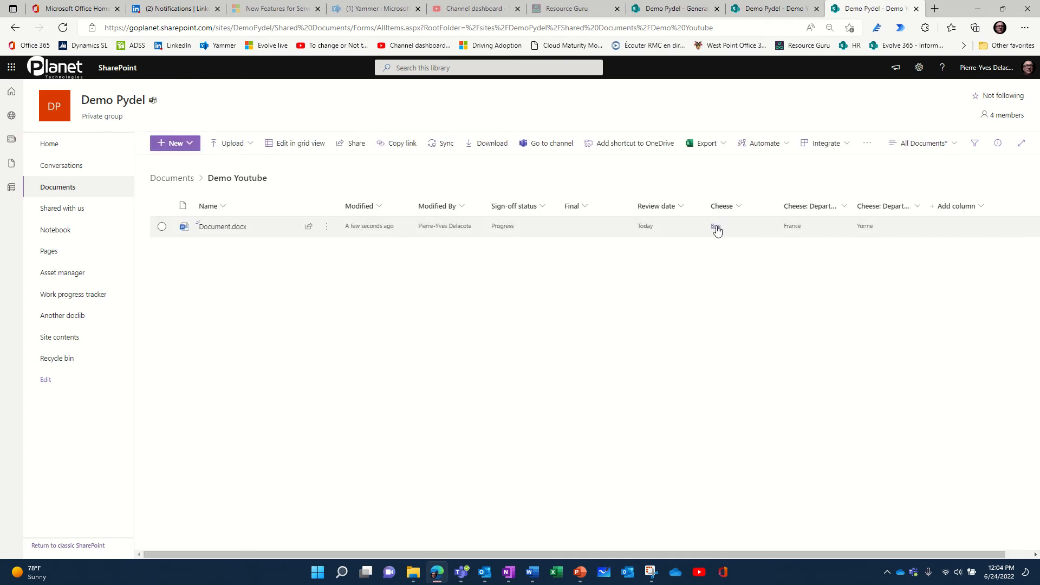
Examine the linked Brie item and its French cheeses source list, returning to the item's details.
{"action": "left_click", "coordinate": [716, 226]}
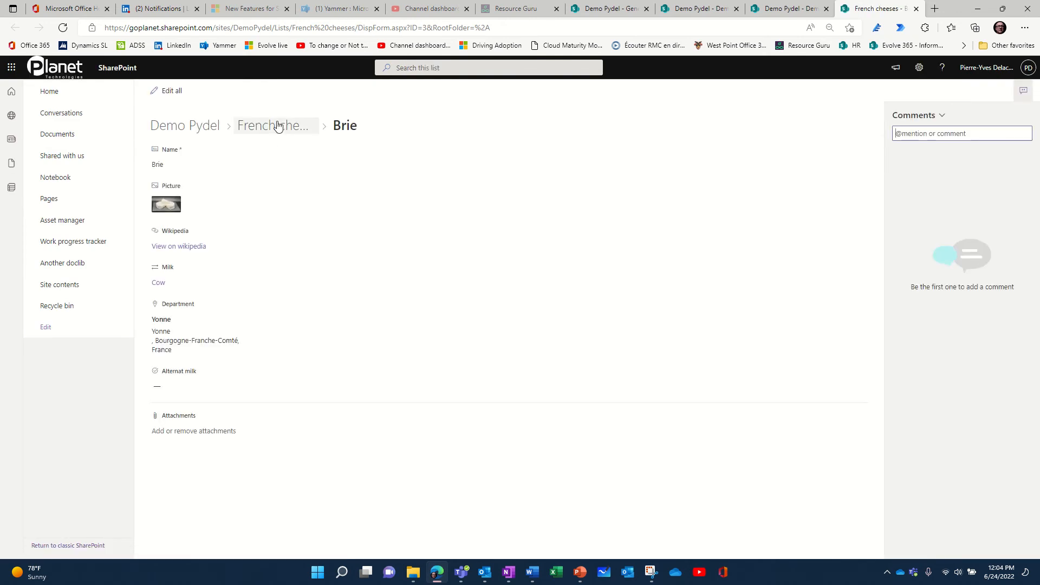
{"action": "left_click", "coordinate": [277, 127]}
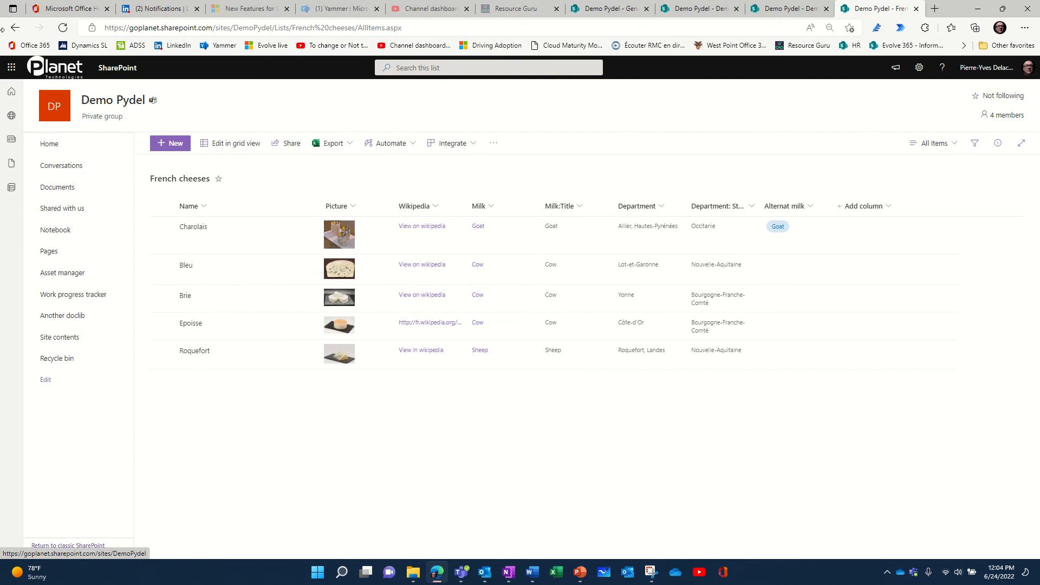
{"action": "left_click", "coordinate": [16, 28]}
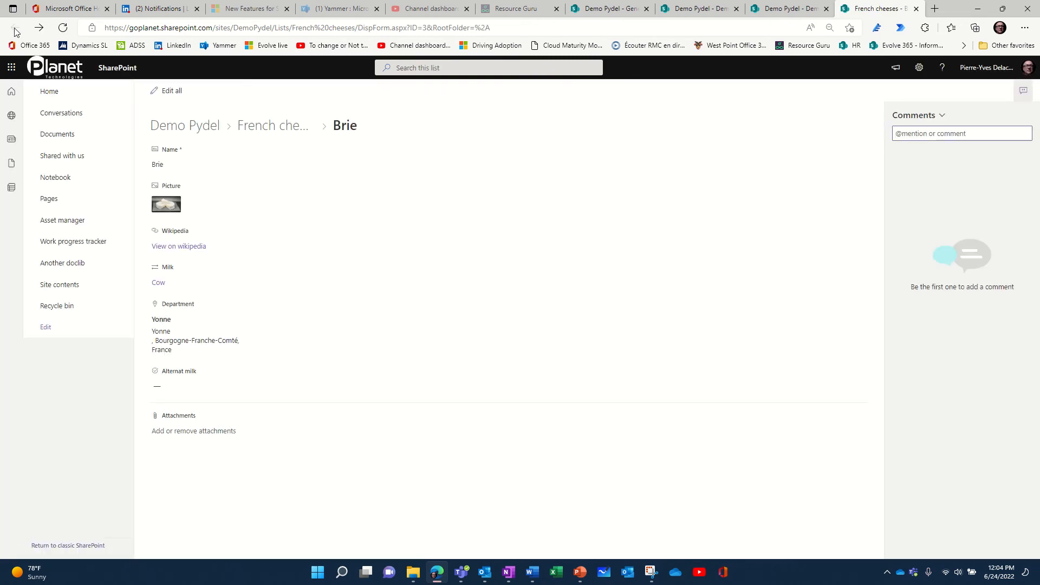
Return to the Demo Youtube folder, open Document.docx and switch it to editing in desktop Word.
{"action": "left_click", "coordinate": [764, 16]}
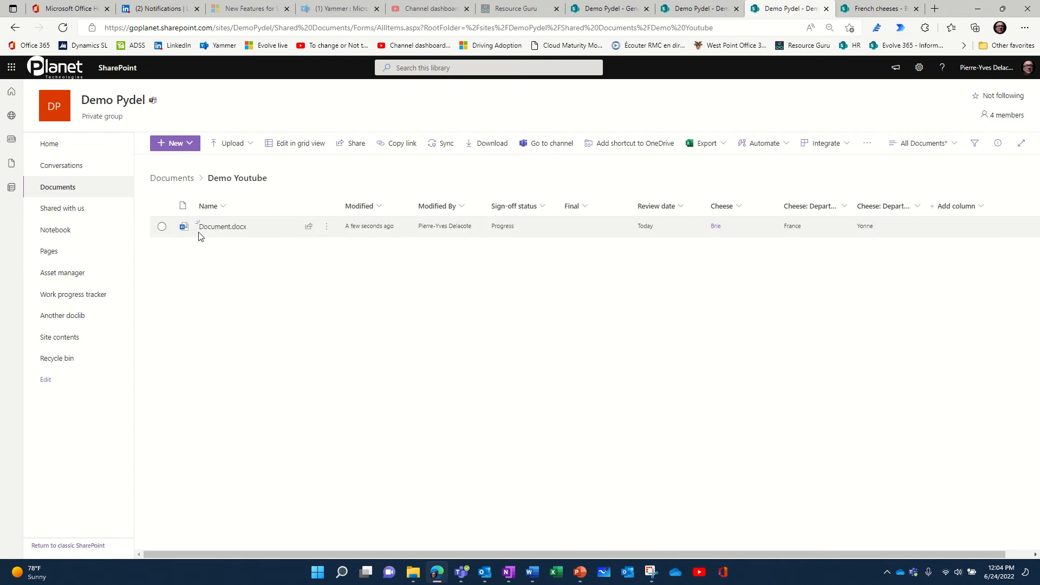
{"action": "left_click", "coordinate": [227, 227]}
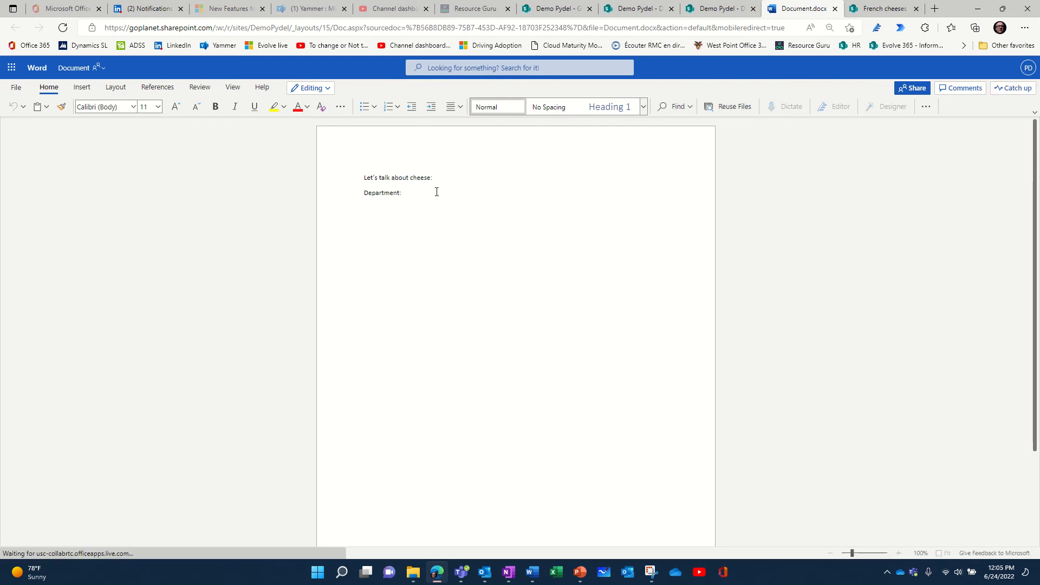
{"action": "left_click", "coordinate": [433, 179]}
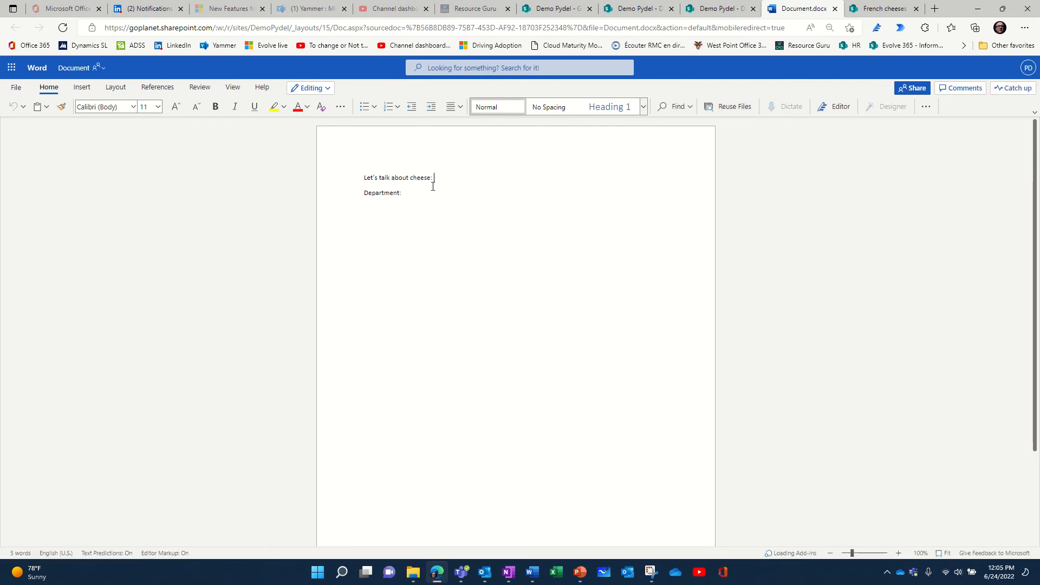
{"action": "left_click", "coordinate": [327, 87]}
{"action": "left_click", "coordinate": [347, 181]}
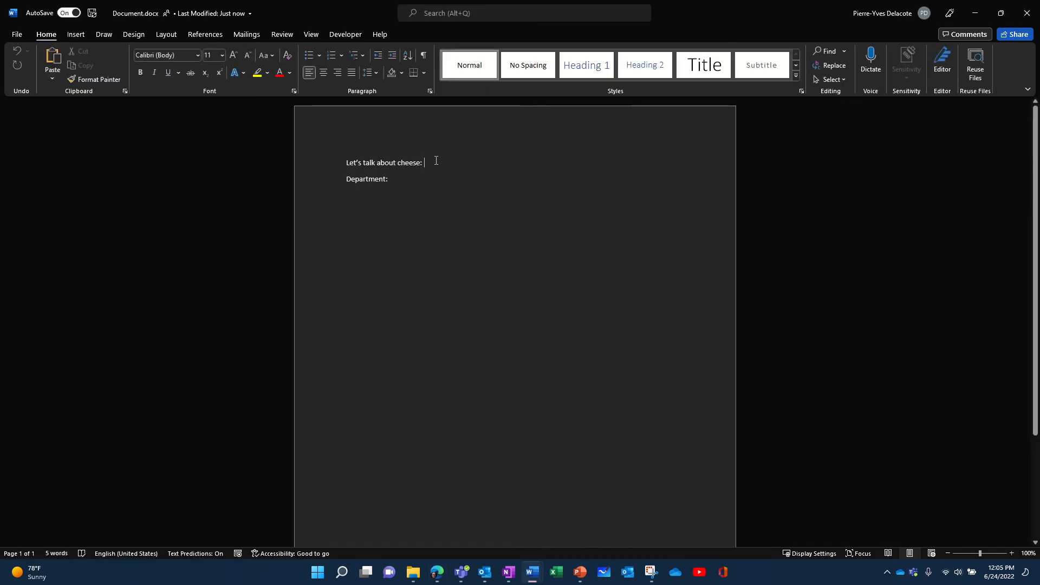
Insert the Cheese document property as a quick part after "Let's talk about cheese:".
{"action": "left_click", "coordinate": [435, 162]}
{"action": "left_click", "coordinate": [76, 34]}
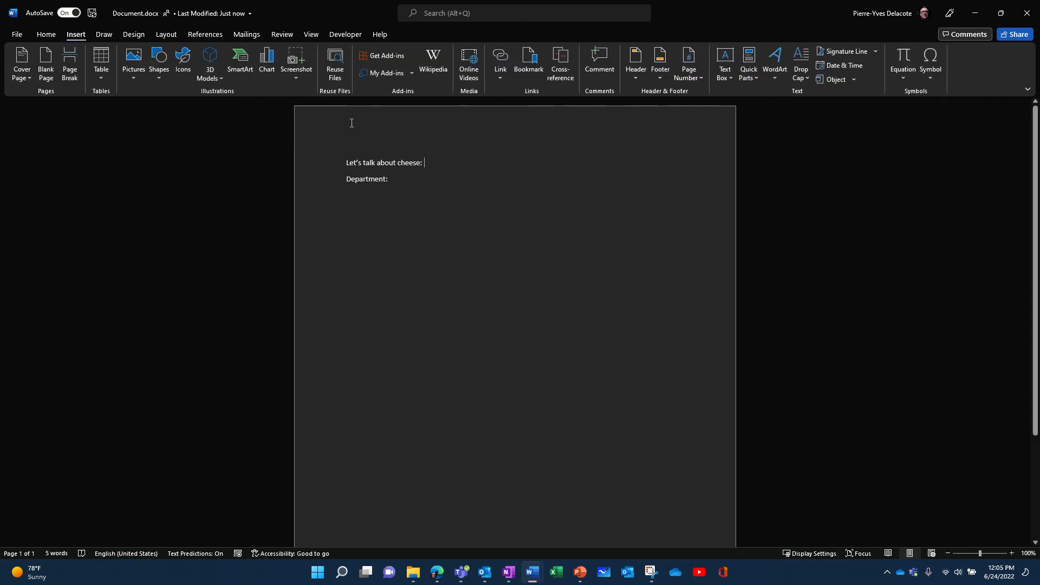
{"action": "left_click", "coordinate": [754, 79]}
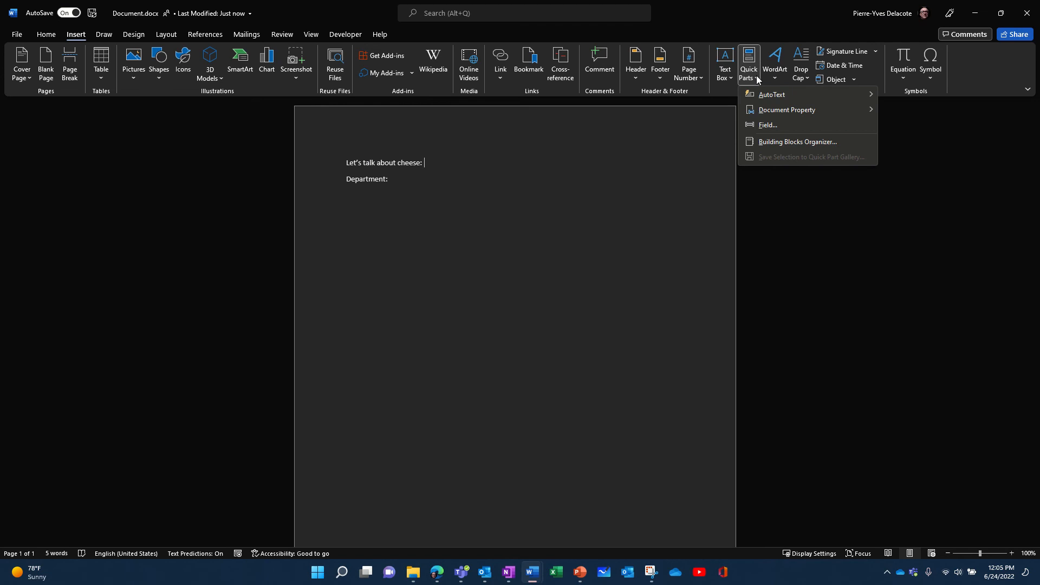
{"action": "mouse_move", "coordinate": [774, 112]}
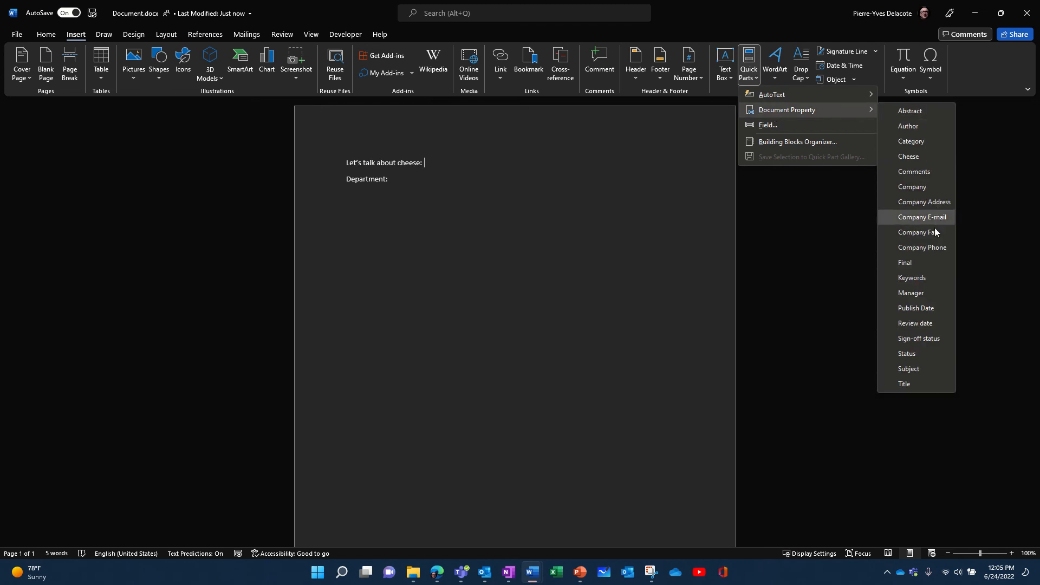
{"action": "left_click", "coordinate": [923, 161]}
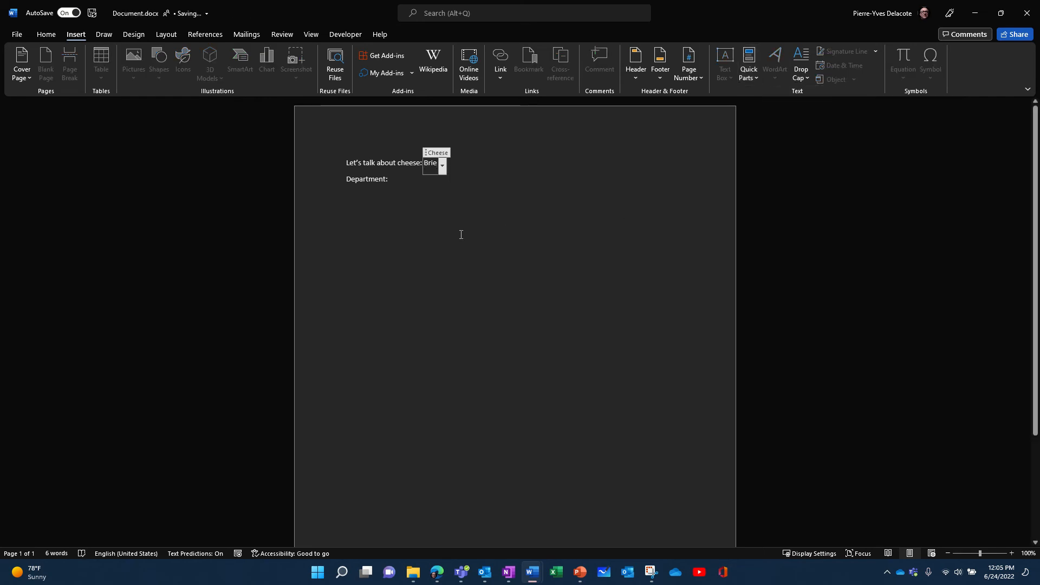
Check the available document properties for a department field to place after "Department:", without inserting one.
{"action": "left_click", "coordinate": [407, 182]}
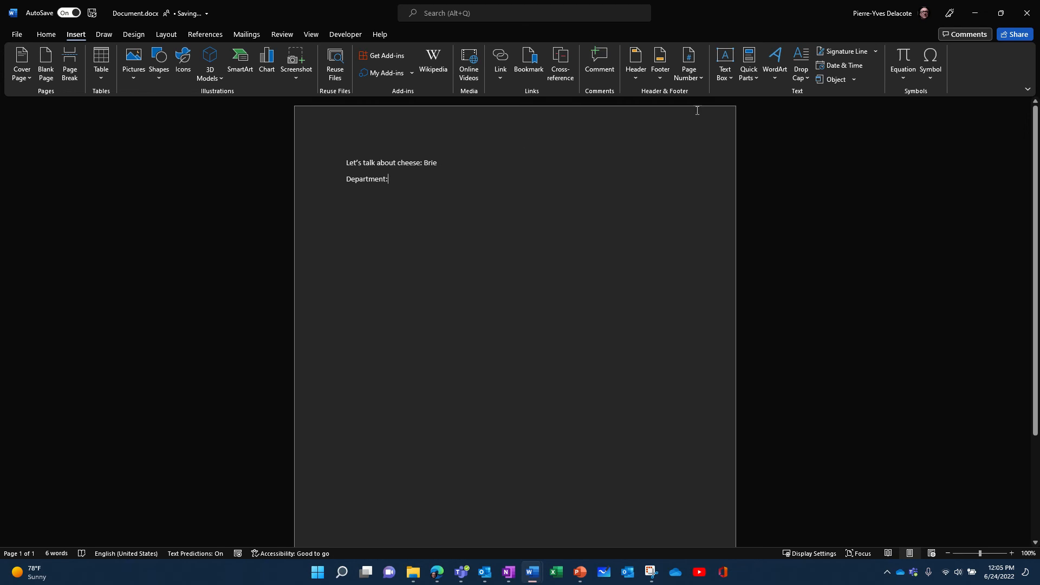
{"action": "left_click", "coordinate": [755, 80]}
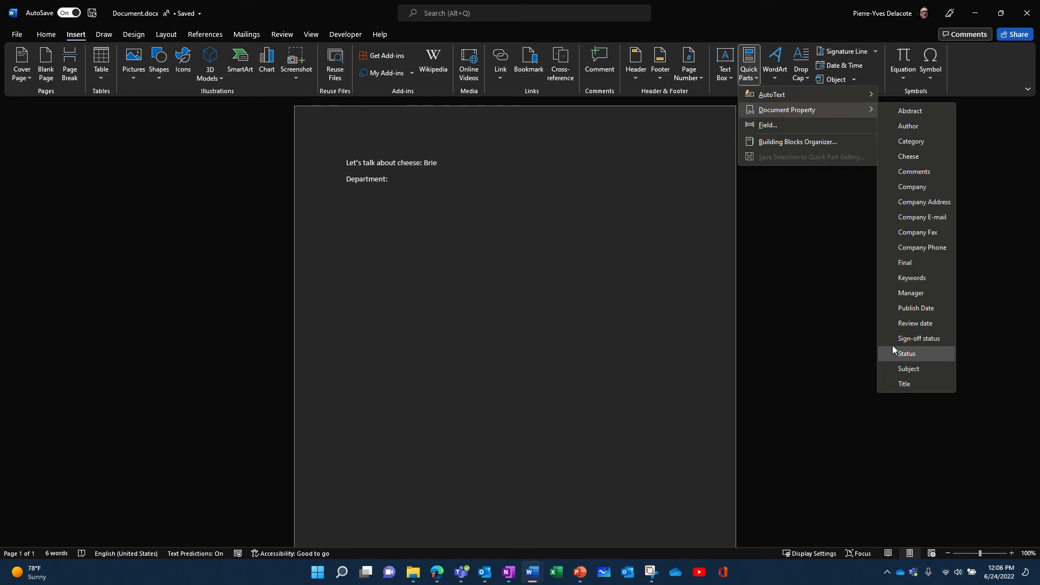
{"action": "left_click", "coordinate": [558, 172]}
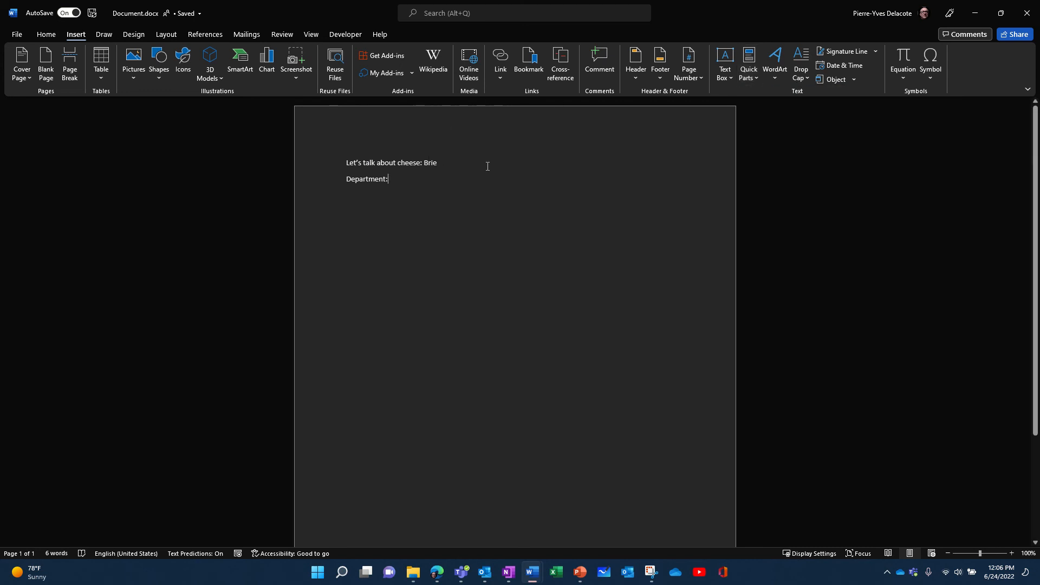
Show the document's SharePoint properties and set Cheese to Roquefort, followed by Charolais.
{"action": "left_click", "coordinate": [313, 35]}
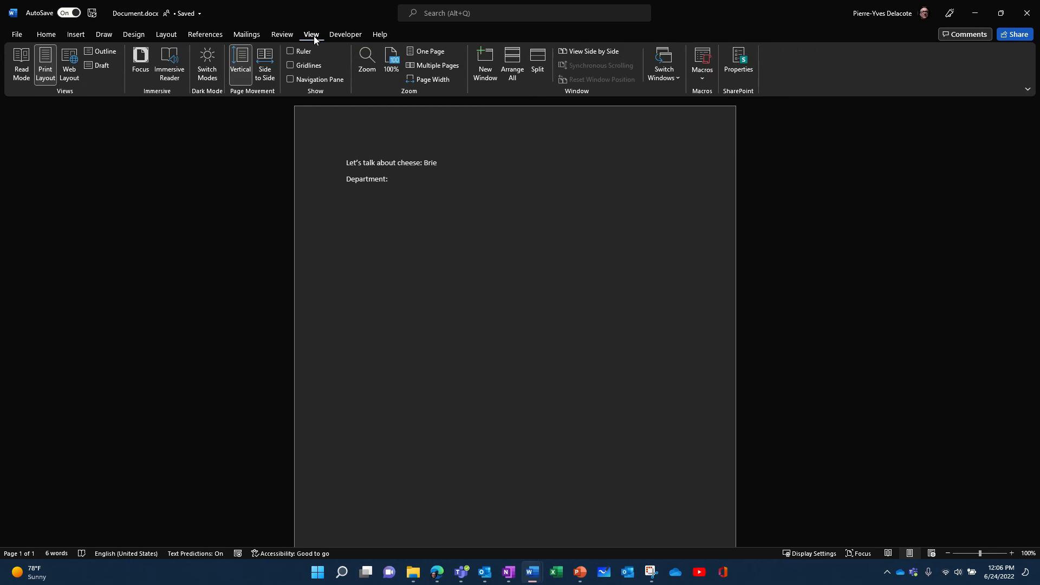
{"action": "left_click", "coordinate": [740, 61]}
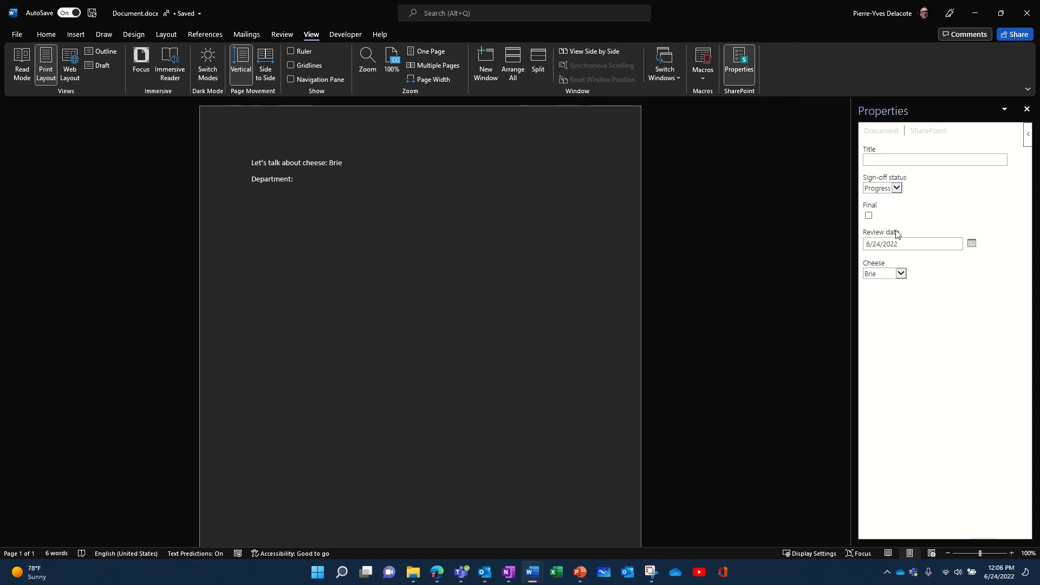
{"action": "left_click", "coordinate": [900, 275]}
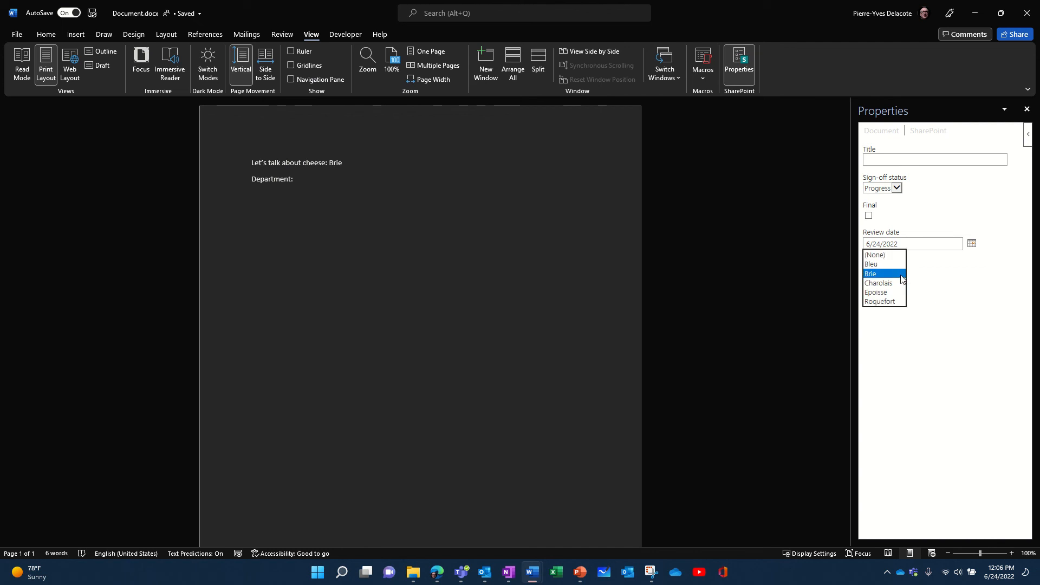
{"action": "left_click", "coordinate": [880, 301]}
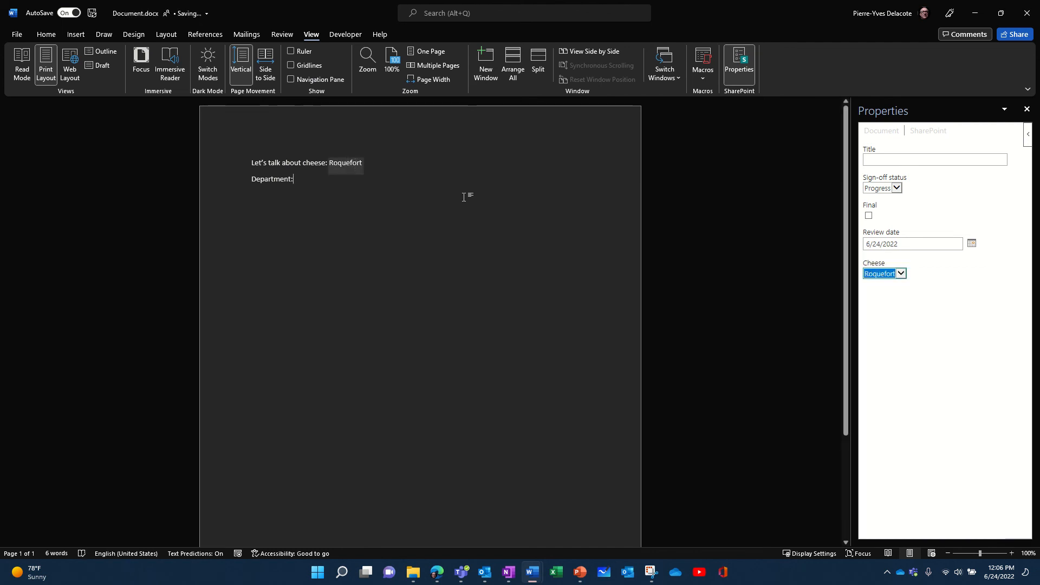
{"action": "left_click", "coordinate": [901, 274]}
{"action": "left_click", "coordinate": [893, 259]}
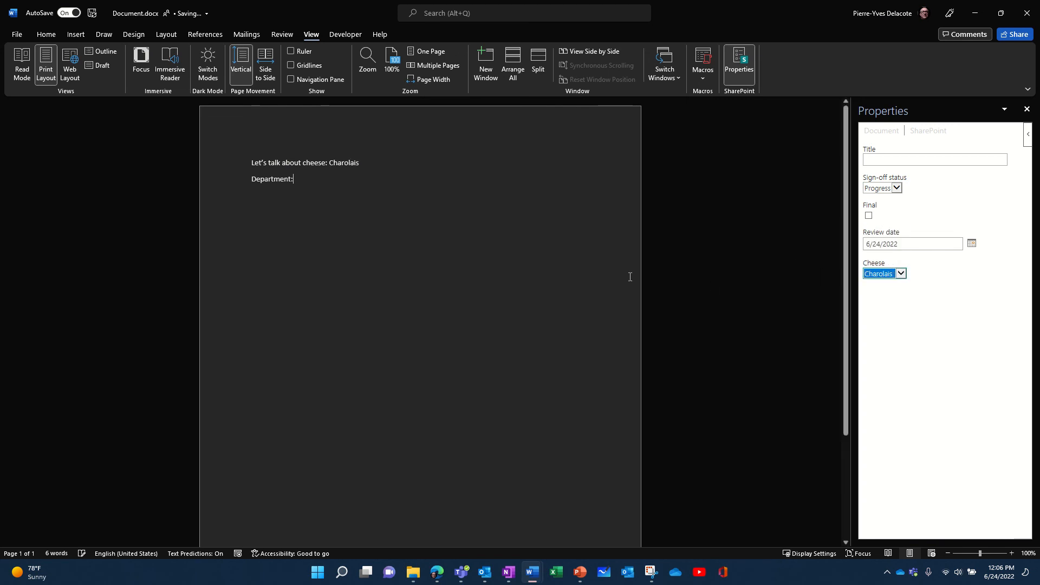
Shrink the Document.docx window, minimize Demo.docx behind it, and set Document.docx's Cheese property to Roquefort.
{"action": "left_click_drag", "start_coordinate": [726, 9], "coordinate": [644, 24]}
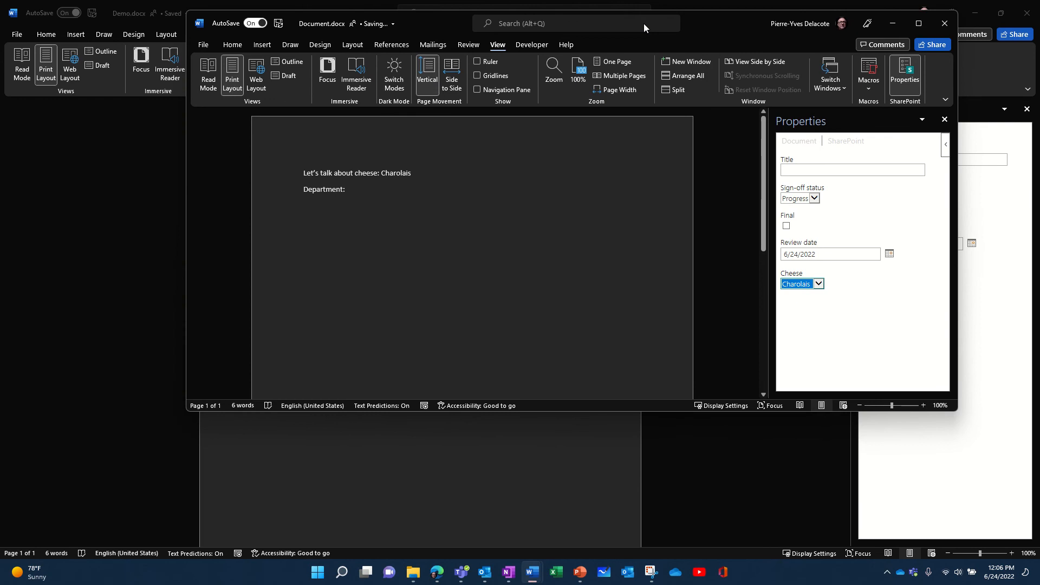
{"action": "left_click", "coordinate": [978, 13]}
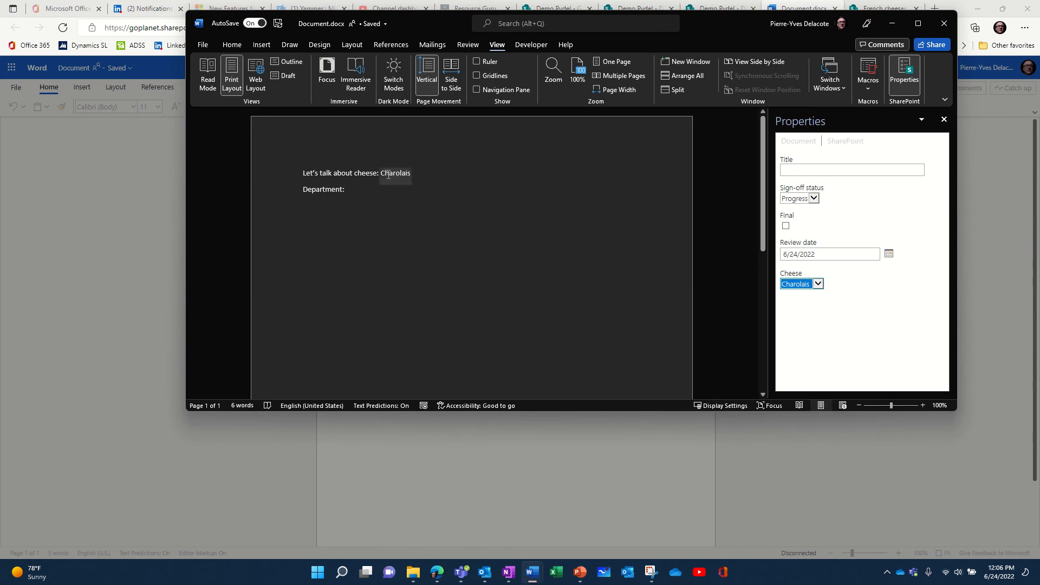
{"action": "left_click", "coordinate": [818, 284]}
{"action": "left_click", "coordinate": [807, 306]}
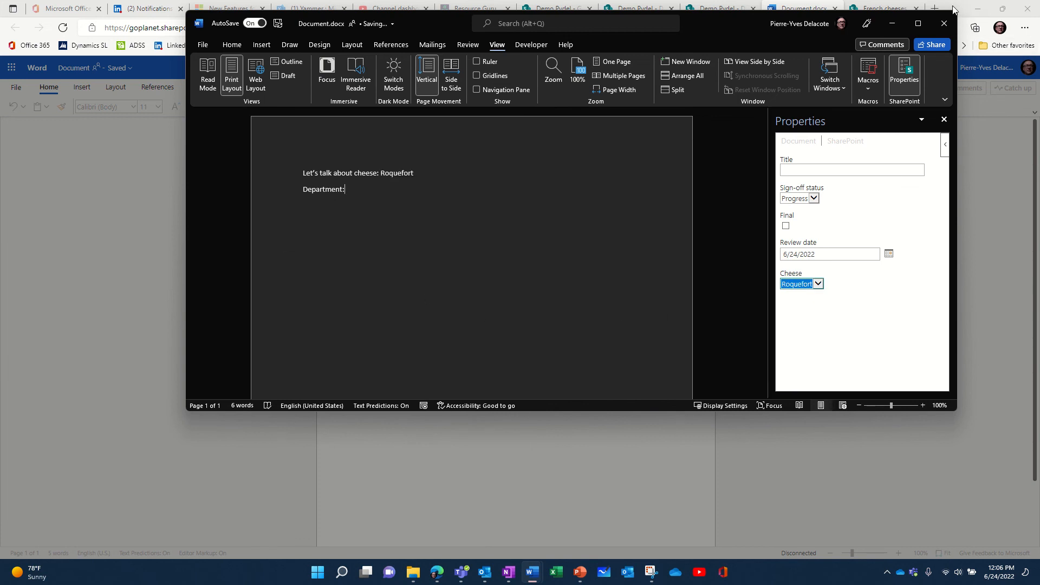
Switch the browser to the Demo Youtube library folder and tile it side by side with Document.docx in Word.
{"action": "left_click", "coordinate": [880, 8]}
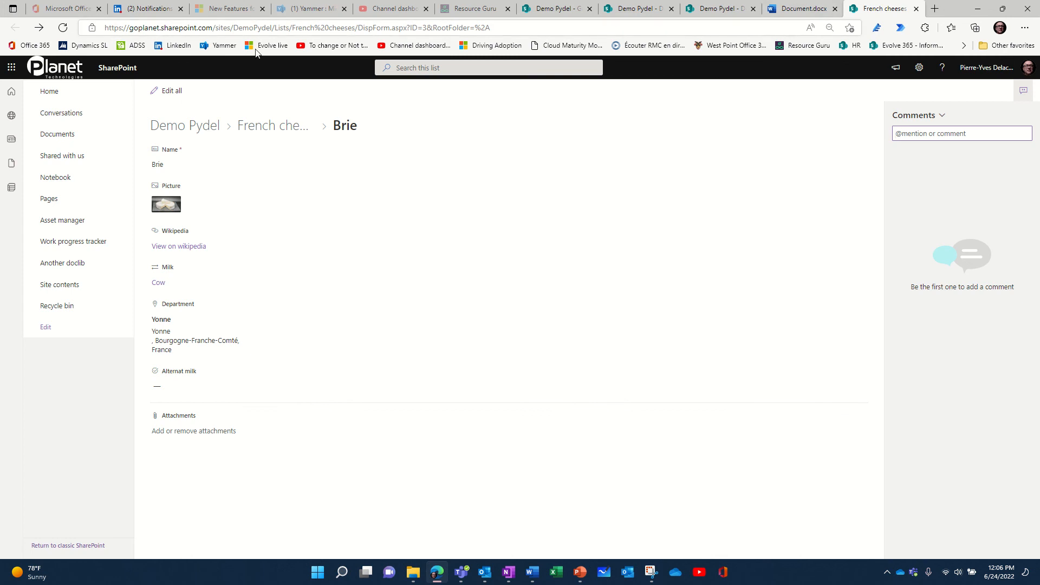
{"action": "left_click", "coordinate": [737, 10]}
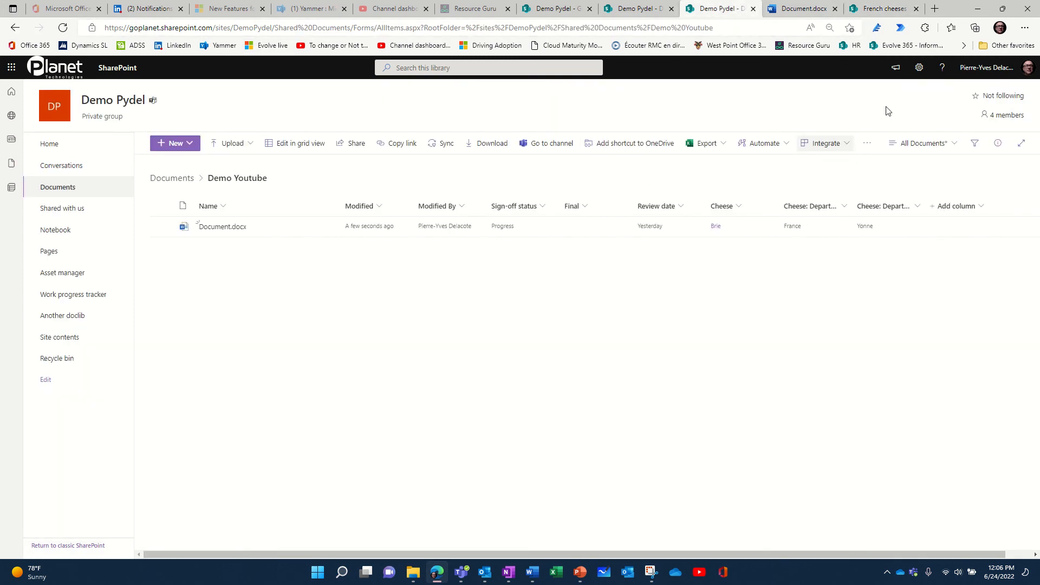
{"action": "left_click_drag", "start_coordinate": [949, 9], "coordinate": [817, 80]}
{"action": "mouse_move", "coordinate": [879, 81]}
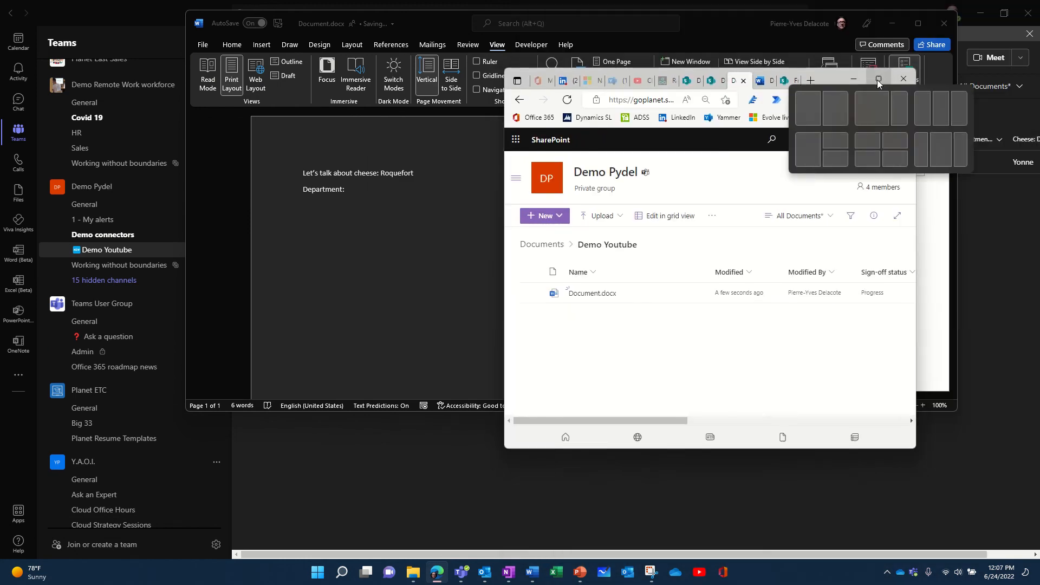
{"action": "left_click", "coordinate": [836, 107]}
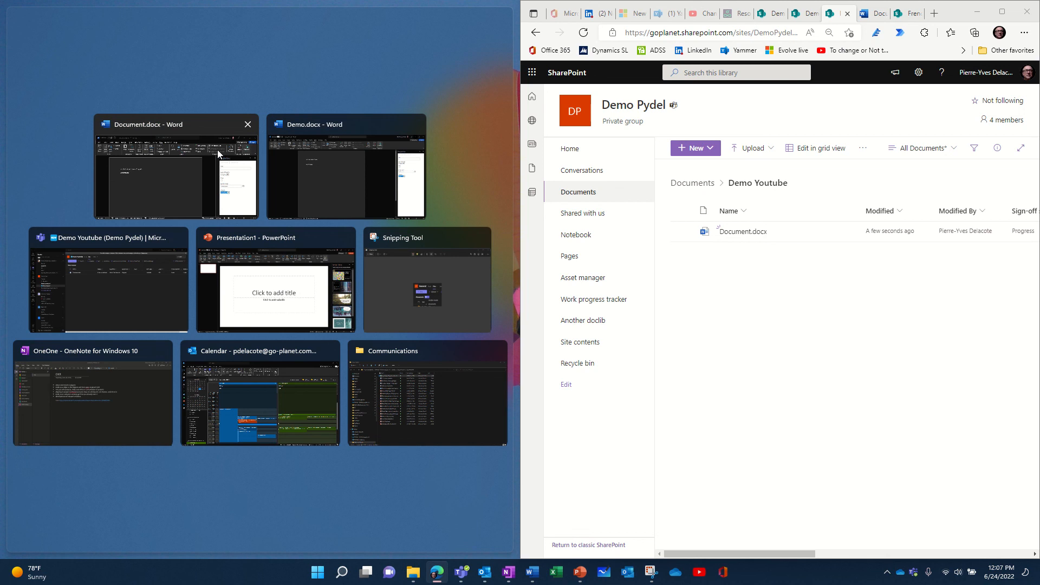
{"action": "left_click", "coordinate": [217, 150]}
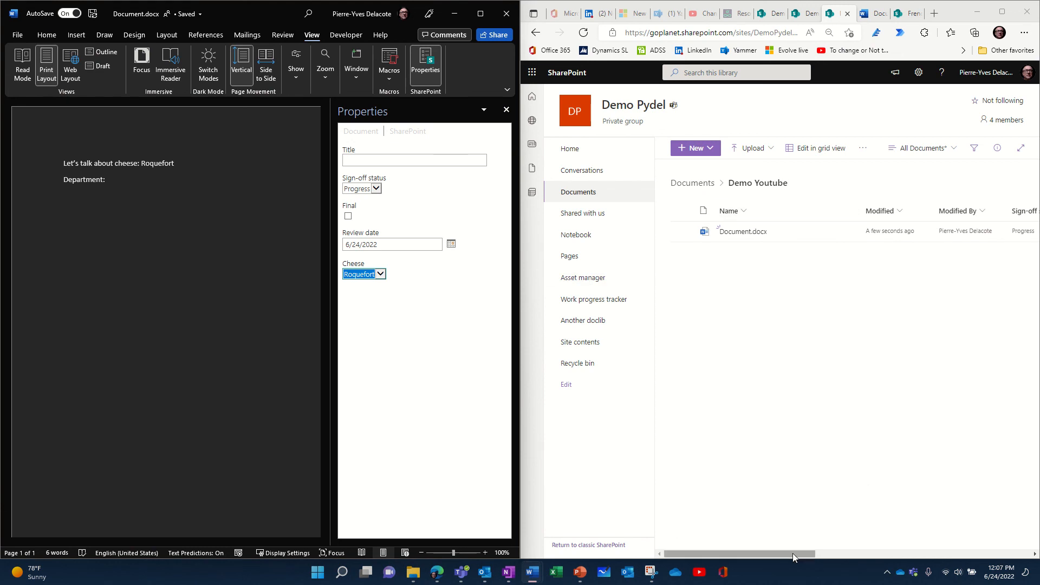
Refresh the SharePoint library and compare Document.docx's Cheese and department columns with the value in Word.
{"action": "left_click_drag", "start_coordinate": [792, 554], "coordinate": [947, 566]}
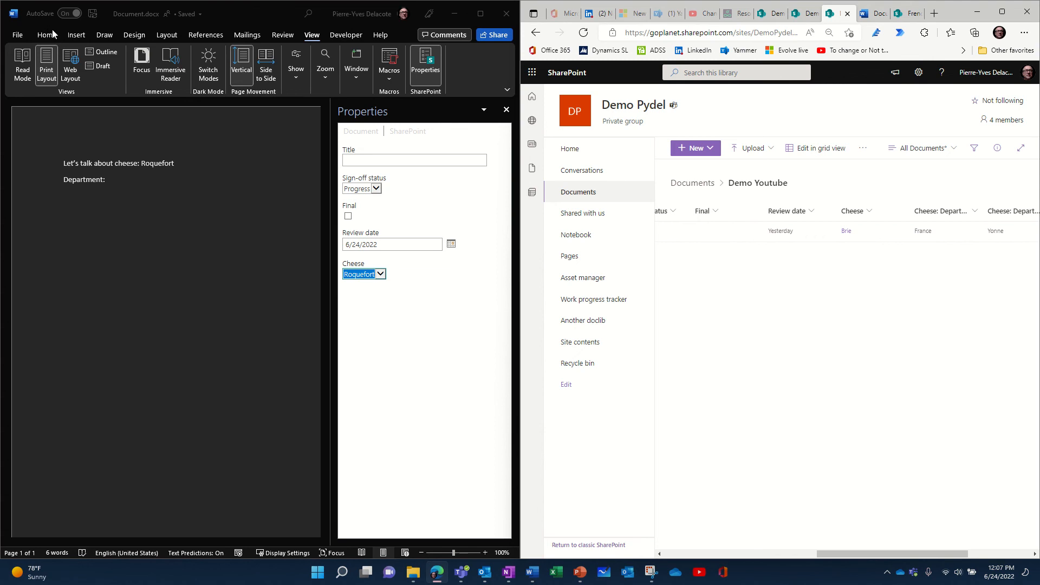
{"action": "left_click", "coordinate": [181, 173]}
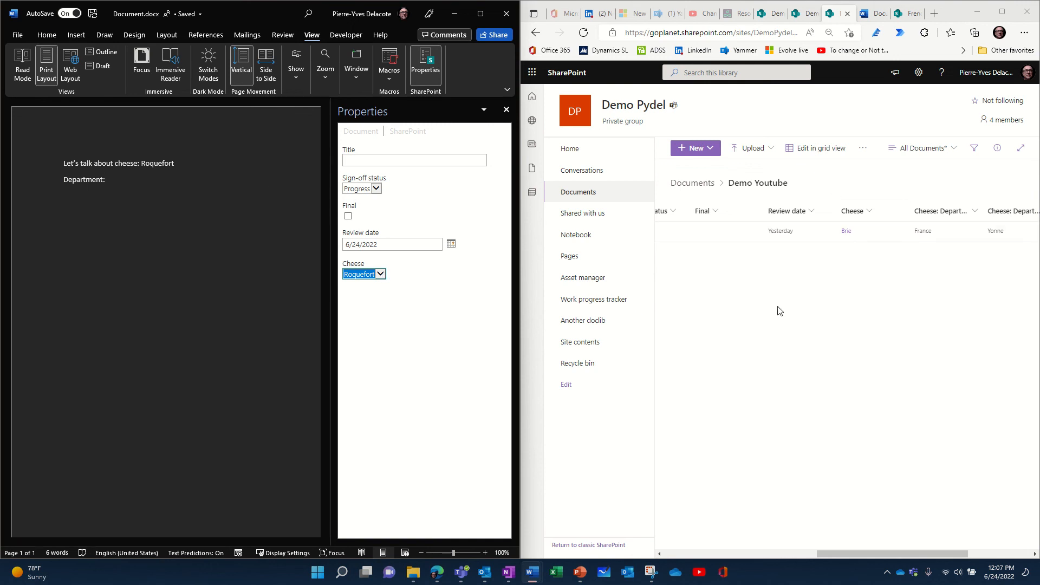
{"action": "left_click", "coordinate": [584, 33]}
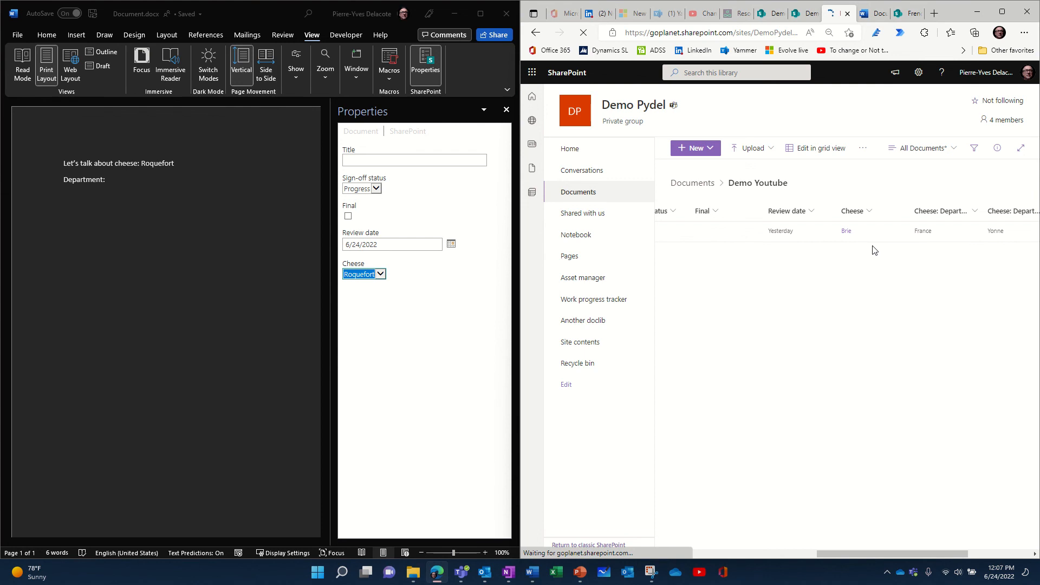
{"action": "left_click_drag", "start_coordinate": [804, 552], "coordinate": [931, 560]}
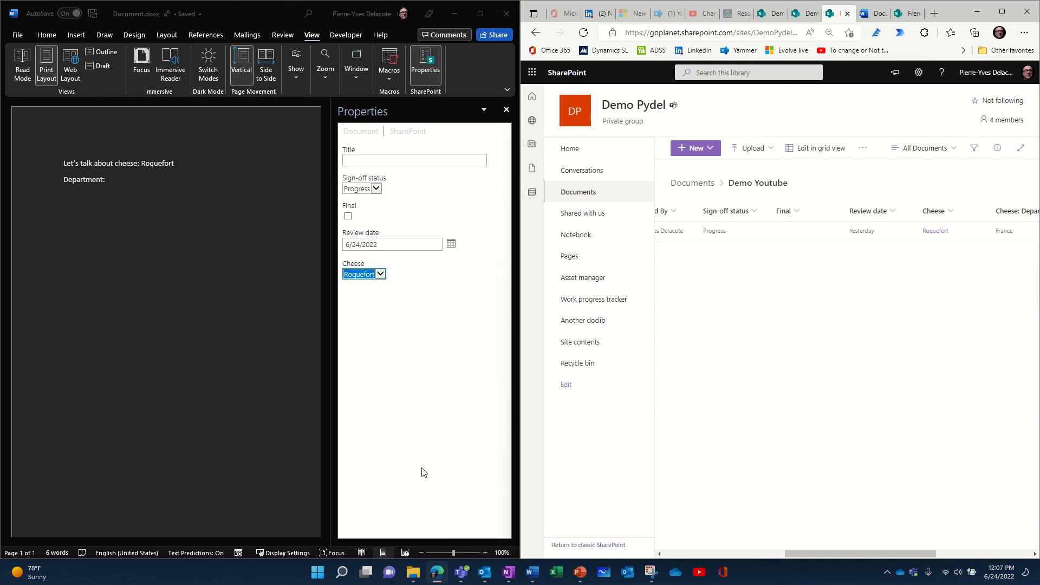
Tile Document.docx in one half of the screen, with the Teams channel files above the SharePoint library in the other.
{"action": "left_click", "coordinate": [461, 573]}
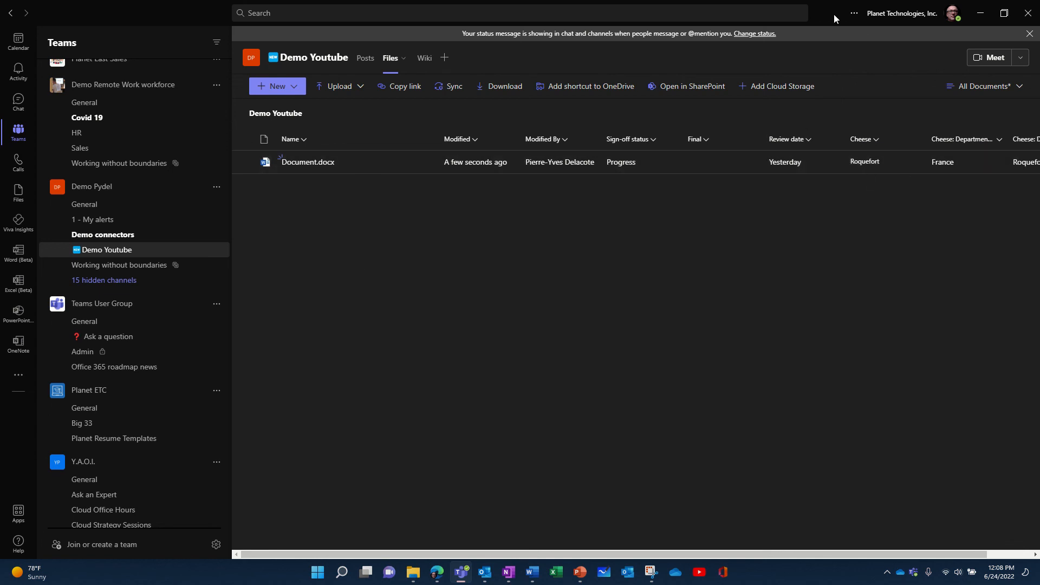
{"action": "left_click_drag", "start_coordinate": [830, 9], "coordinate": [398, 193]}
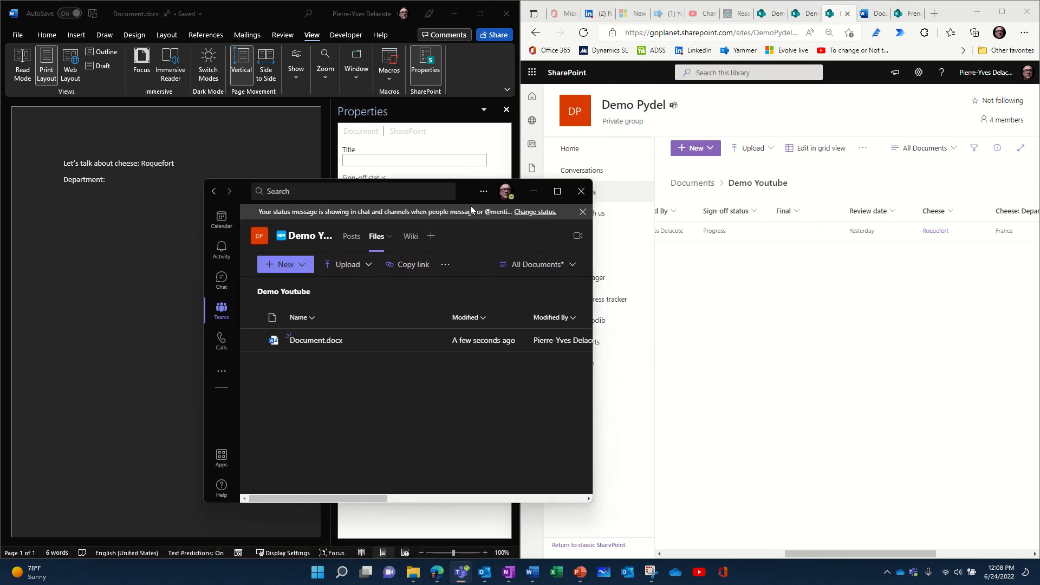
{"action": "mouse_move", "coordinate": [480, 13]}
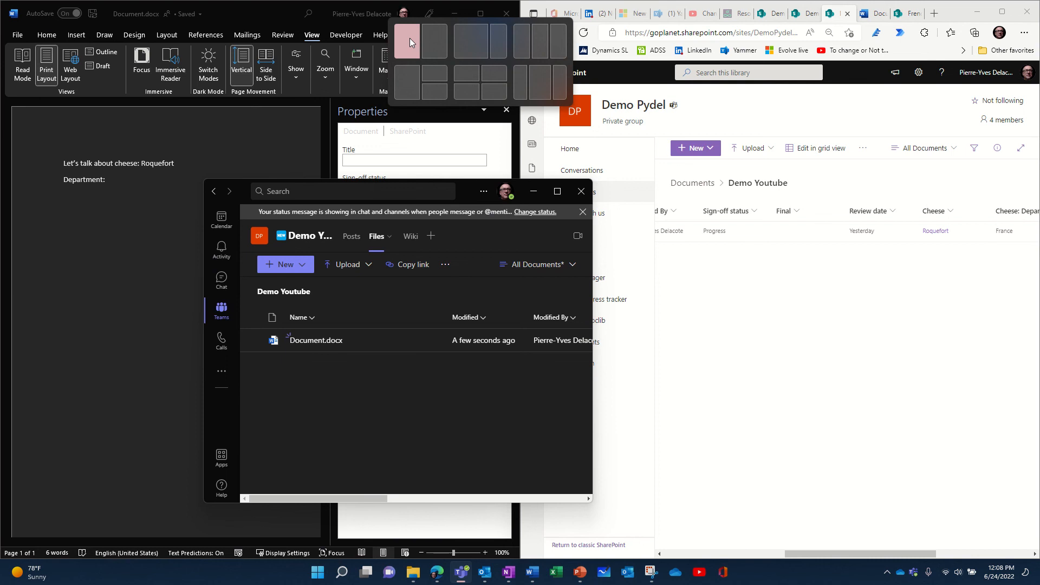
{"action": "left_click", "coordinate": [413, 81]}
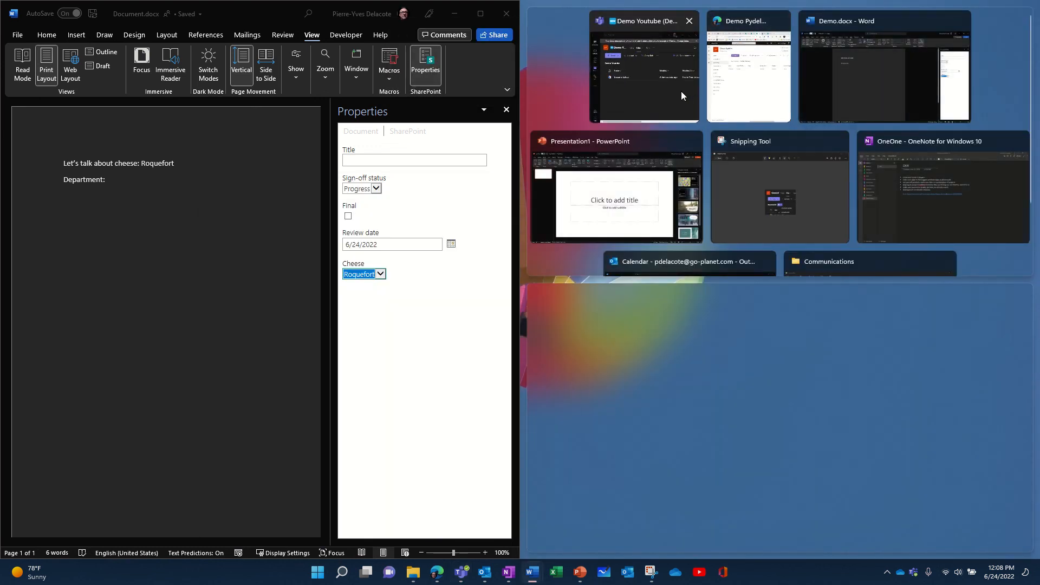
{"action": "left_click", "coordinate": [664, 81]}
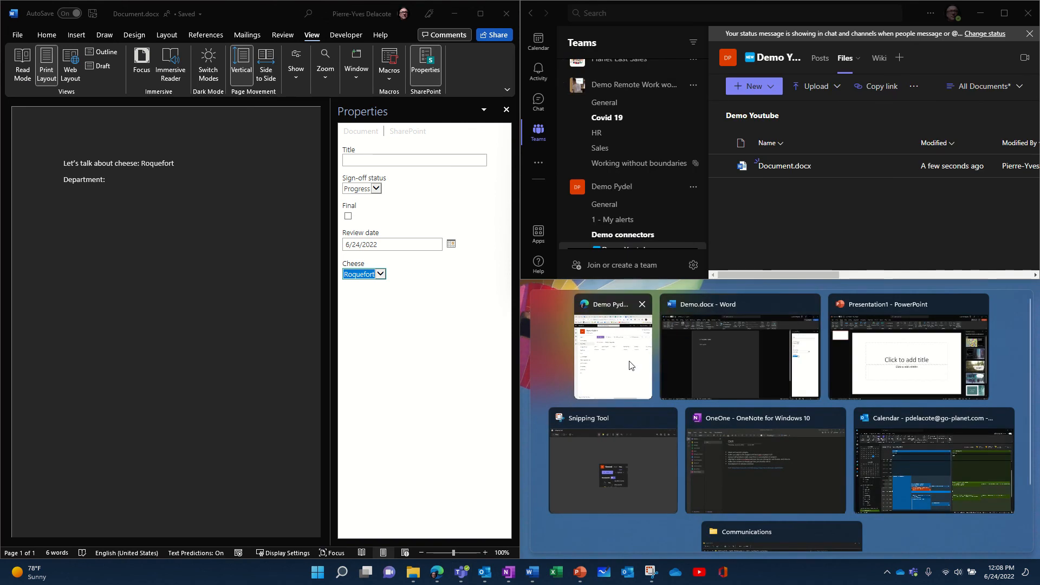
{"action": "left_click", "coordinate": [631, 366]}
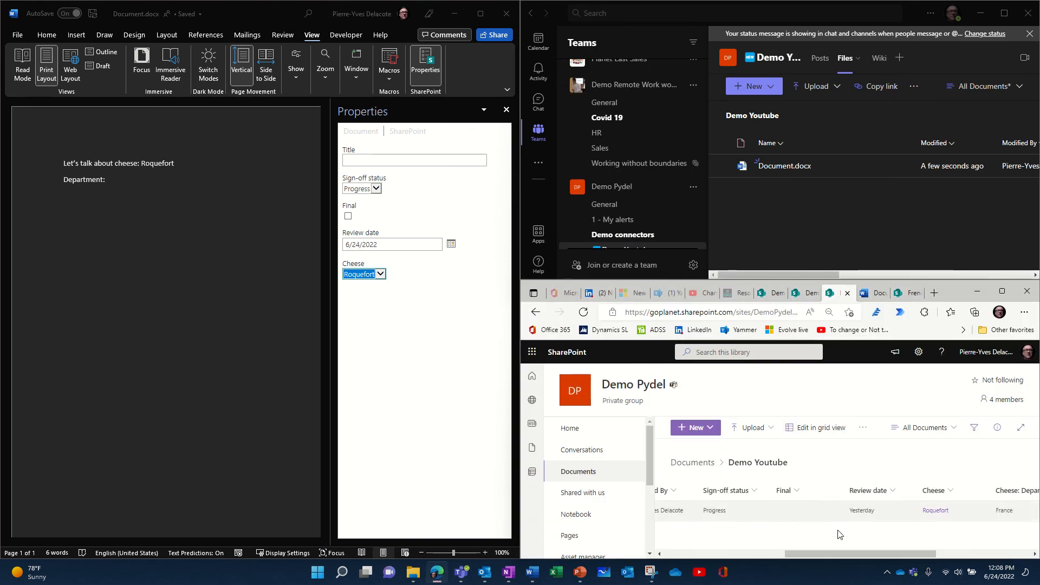
Set Document.docx's Cheese property to Charolais in Word's SharePoint properties.
{"action": "left_click", "coordinate": [381, 275]}
{"action": "key", "text": "Up"}
{"action": "key", "text": "Up"}
{"action": "key", "text": "Return"}
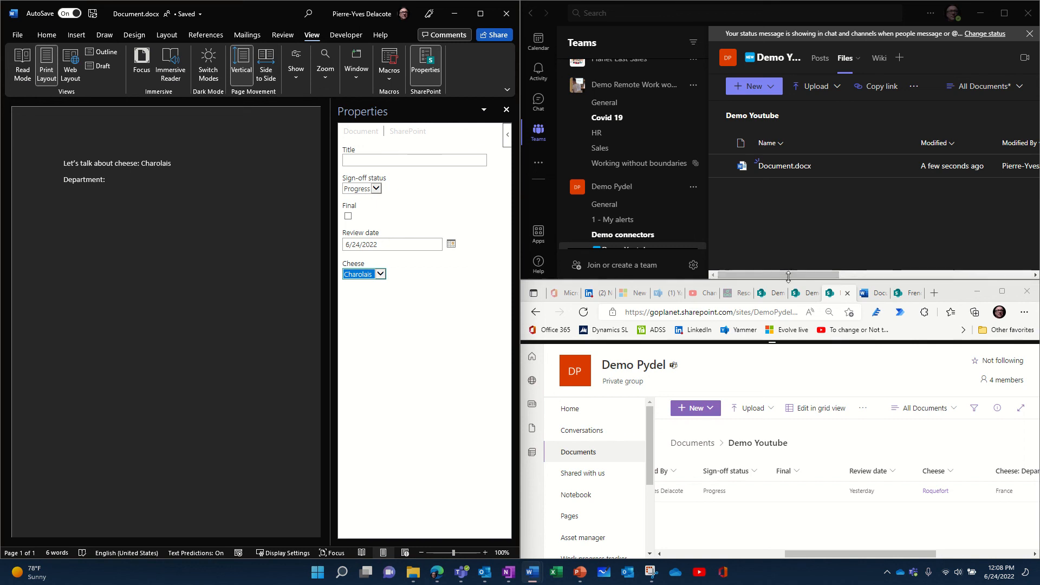
Show the Cheese column in the Teams channel files, then refresh the SharePoint library and check Document.docx's Cheese and department columns there.
{"action": "left_click_drag", "start_coordinate": [795, 276], "coordinate": [970, 273]}
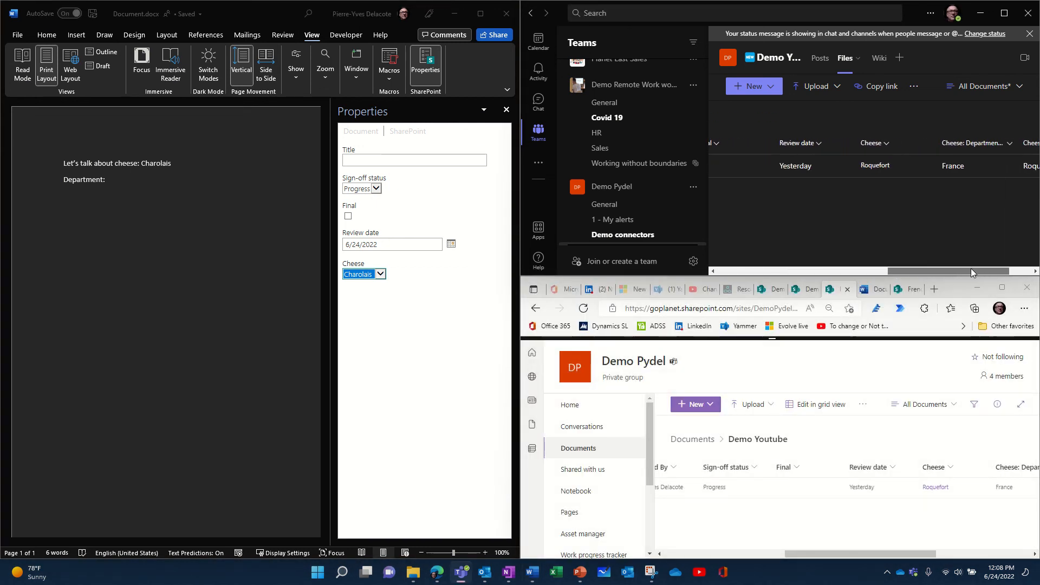
{"action": "left_click", "coordinate": [144, 213]}
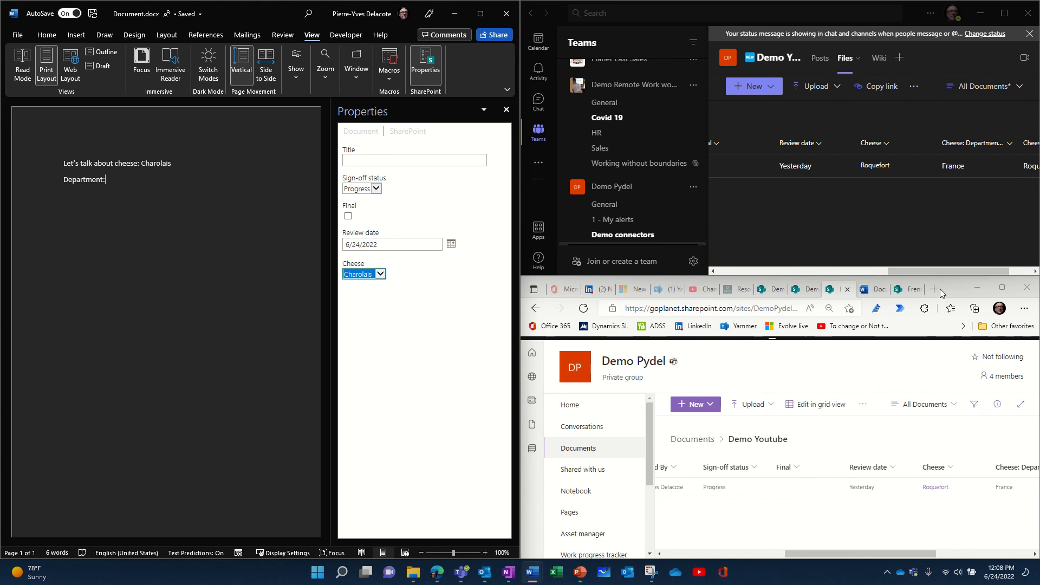
{"action": "left_click", "coordinate": [954, 287]}
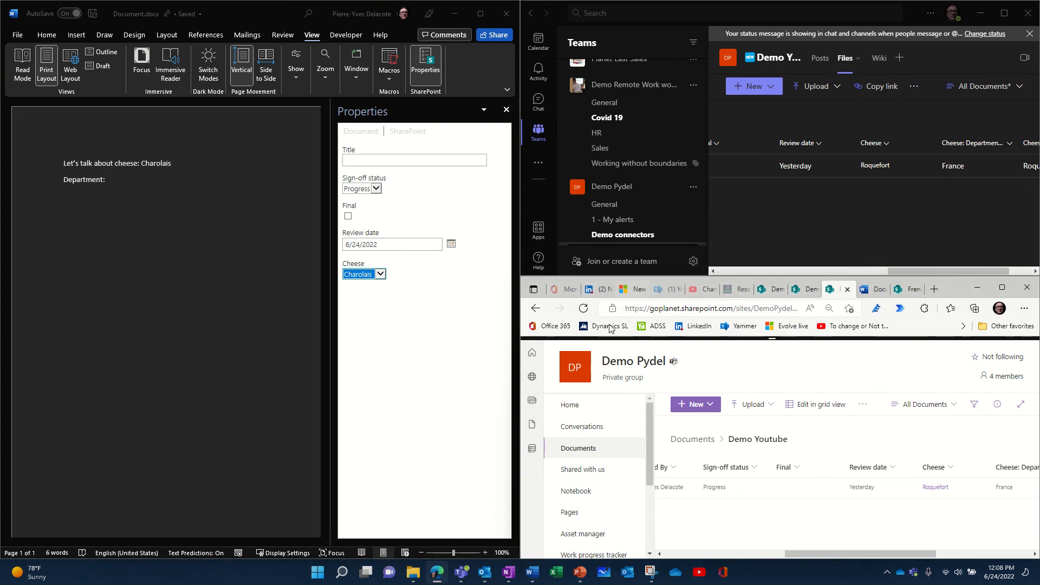
{"action": "left_click", "coordinate": [583, 309]}
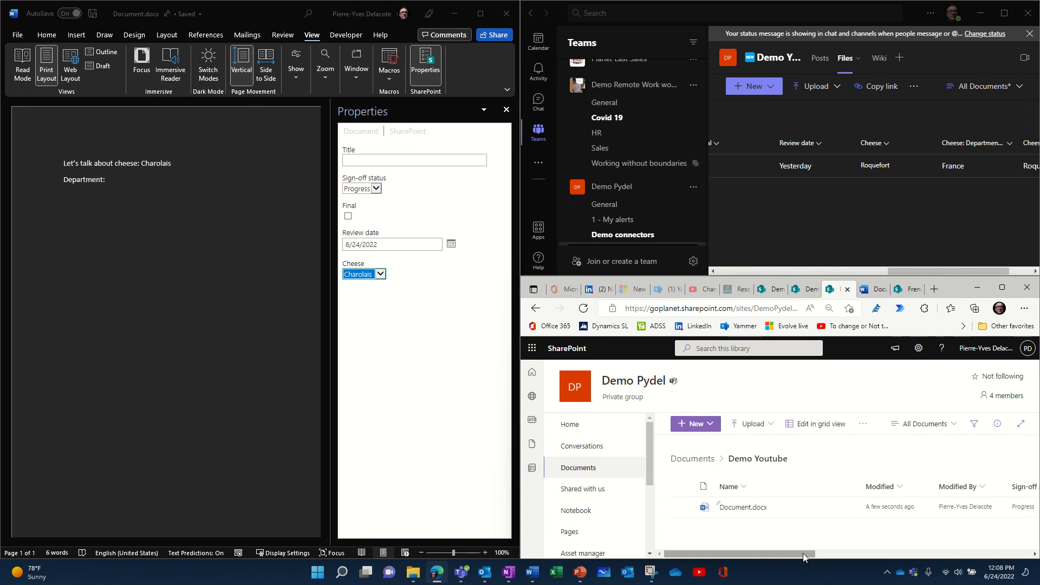
{"action": "left_click_drag", "start_coordinate": [831, 563], "coordinate": [935, 554]}
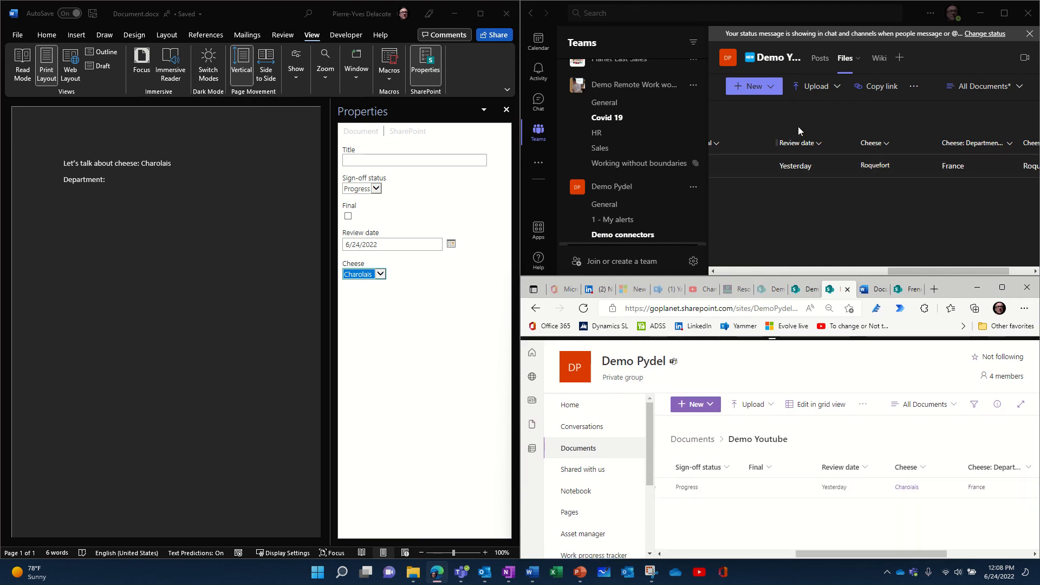
Sort the Teams channel files by the Cheese column in ascending order to reload Document.docx's values.
{"action": "left_click", "coordinate": [880, 142]}
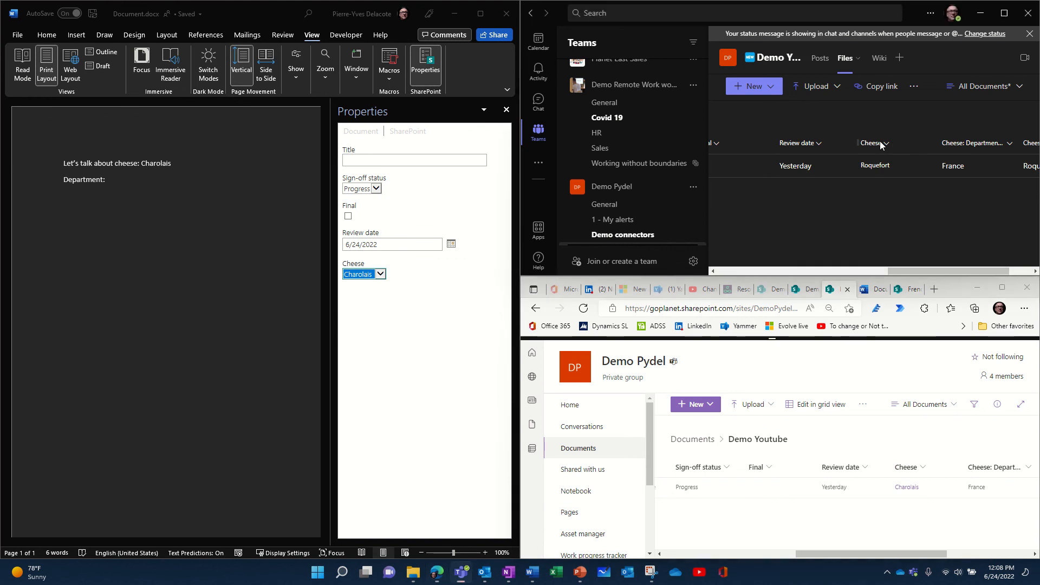
{"action": "left_click", "coordinate": [900, 164]}
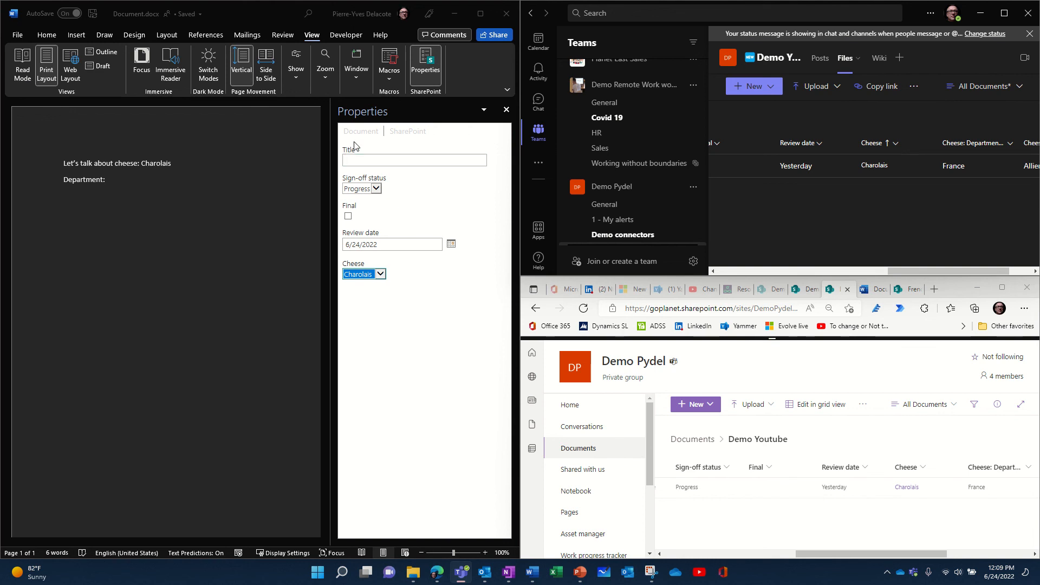
{"action": "mouse_move", "coordinate": [433, 3]}
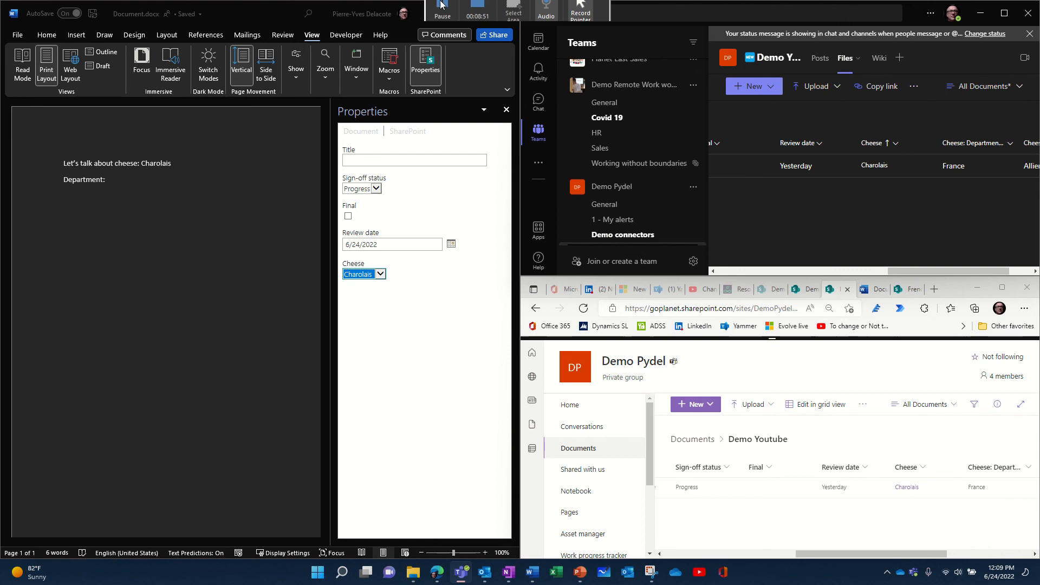